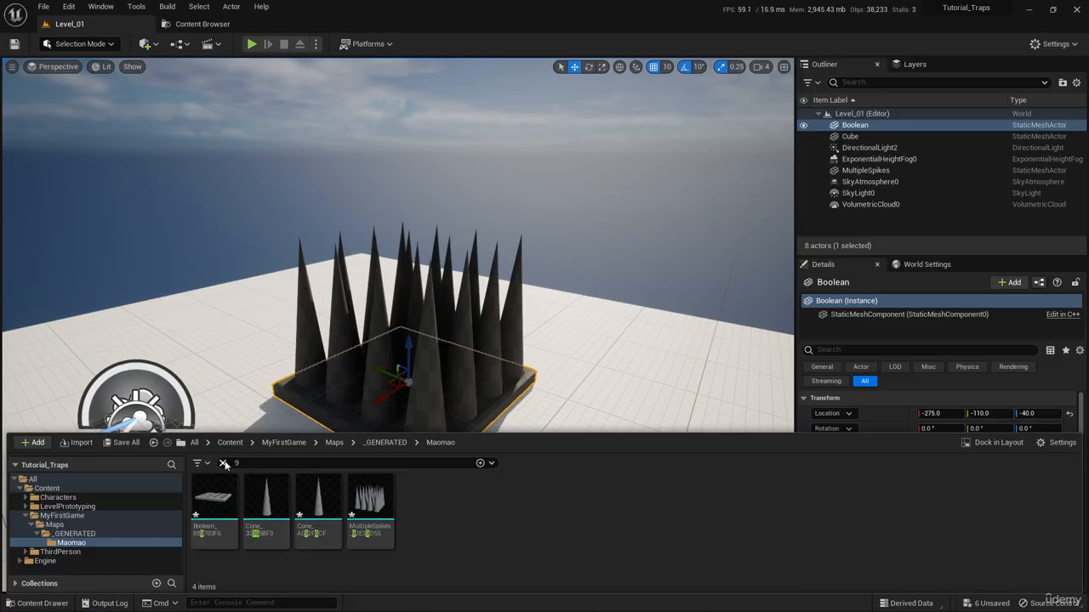
Step: Create an Actor-based Blueprint class named BP_Traps in the MyFirstGame folder
{"action": "left_click", "coordinate": [223, 463]}
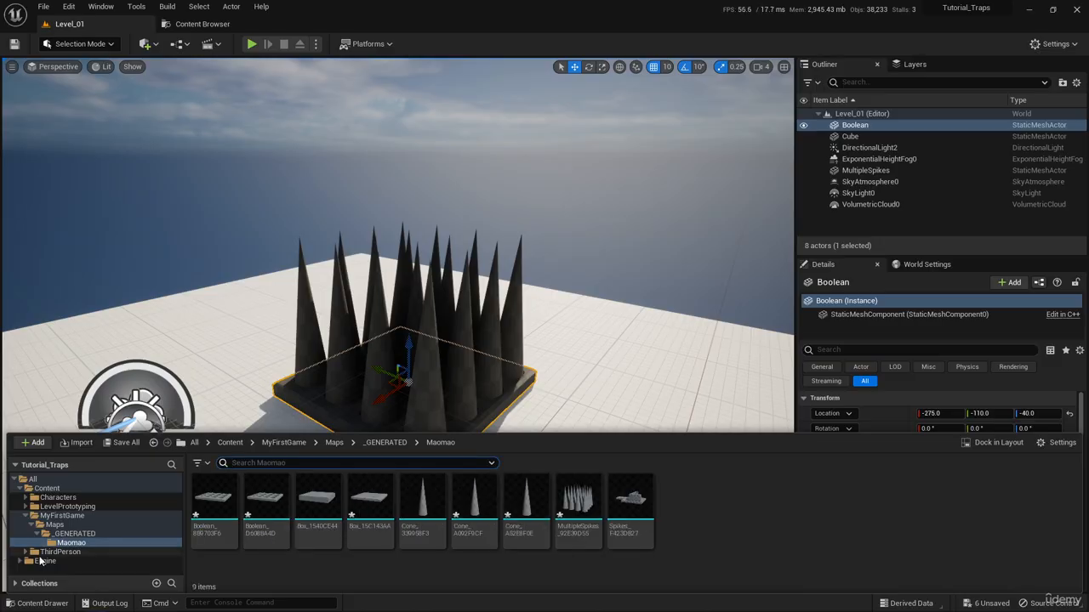
{"action": "left_click", "coordinate": [75, 516]}
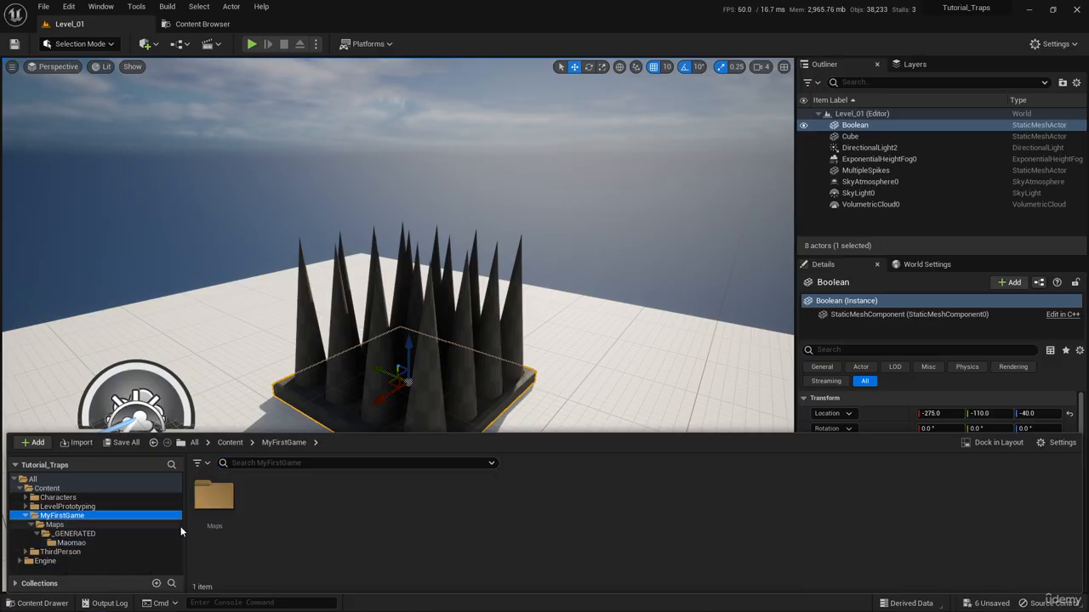
{"action": "right_click", "coordinate": [277, 513]}
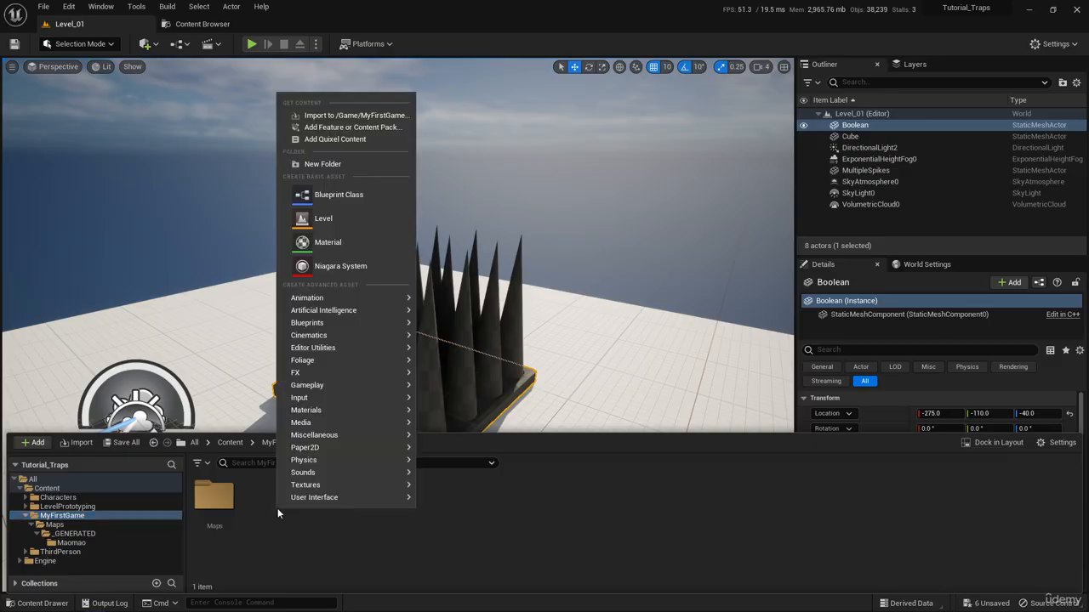
{"action": "left_click", "coordinate": [351, 195]}
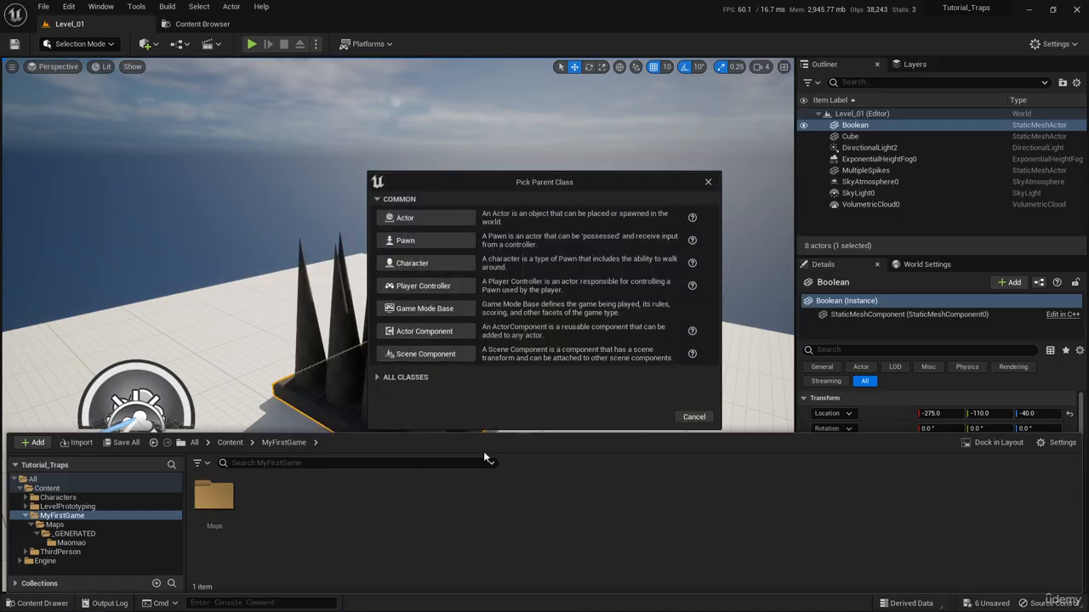
{"action": "left_click_drag", "start_coordinate": [523, 186], "coordinate": [267, 165]}
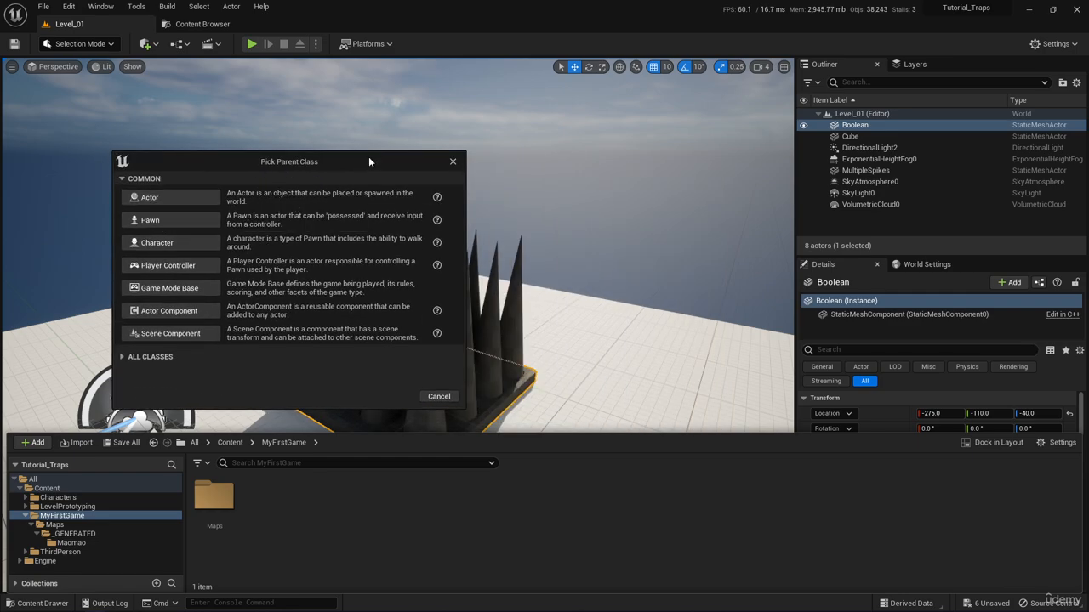
{"action": "left_click_drag", "start_coordinate": [369, 161], "coordinate": [562, 177]}
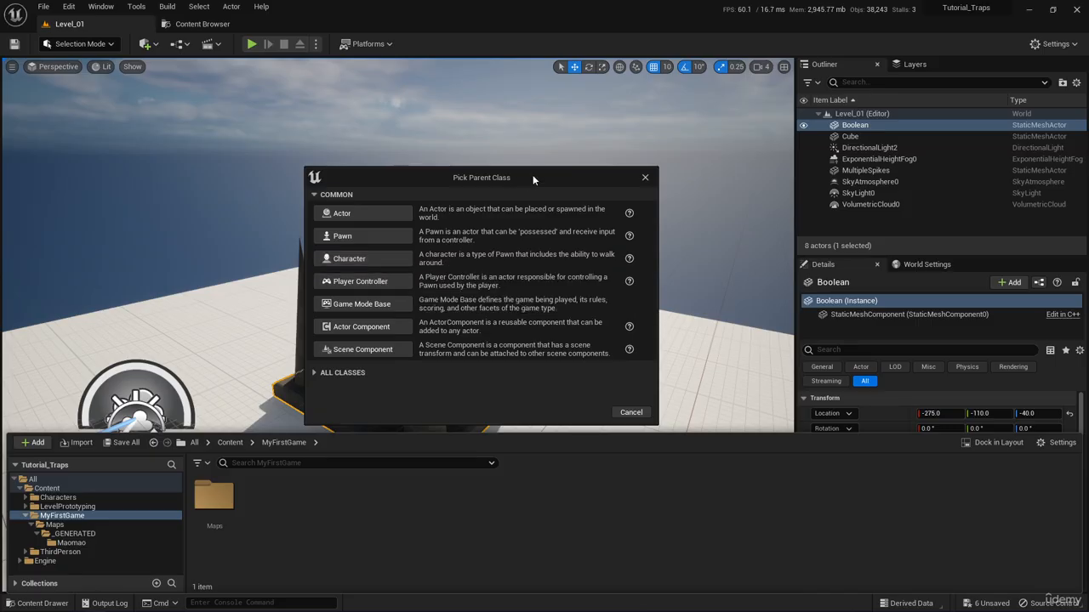
{"action": "left_click_drag", "start_coordinate": [534, 176], "coordinate": [480, 191]}
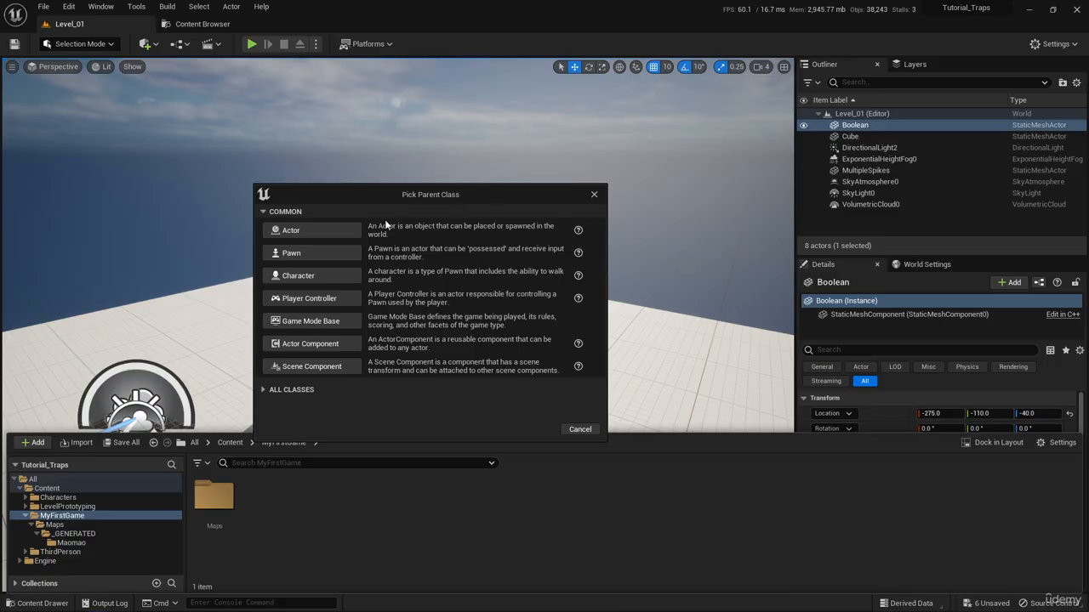
{"action": "left_click_drag", "start_coordinate": [405, 207], "coordinate": [468, 145]}
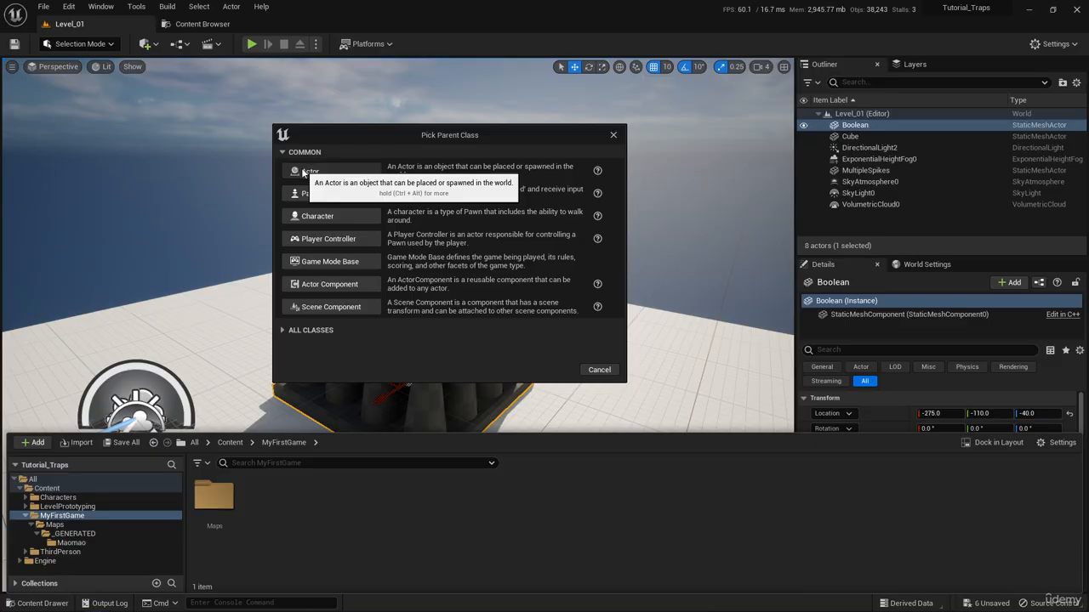
{"action": "left_click", "coordinate": [332, 171]}
{"action": "type", "text": "B"}
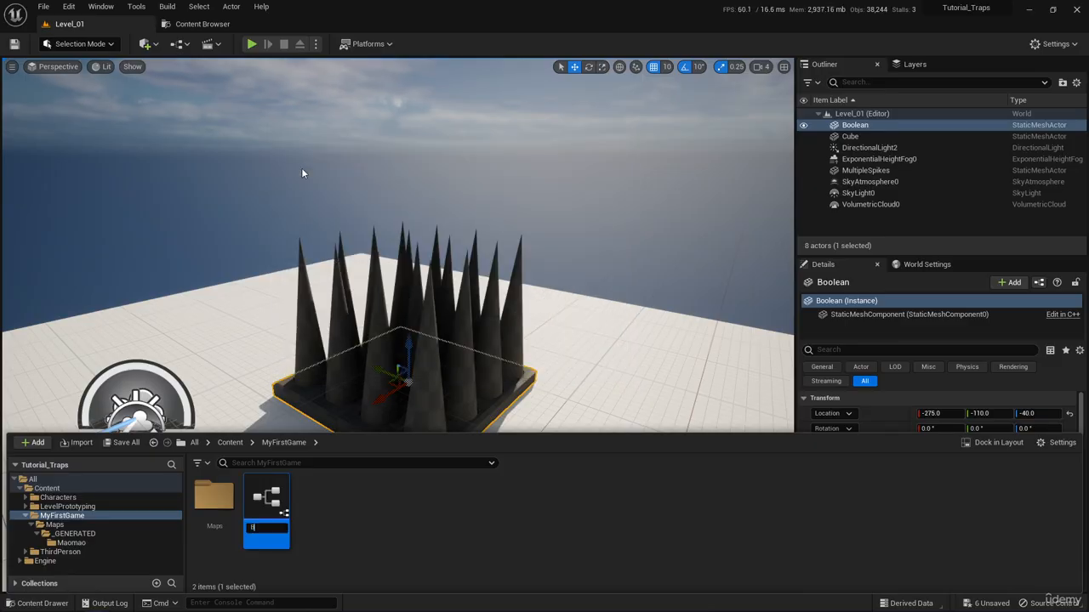
{"action": "type", "text": "P_Traps"}
{"action": "key", "text": "Return"}
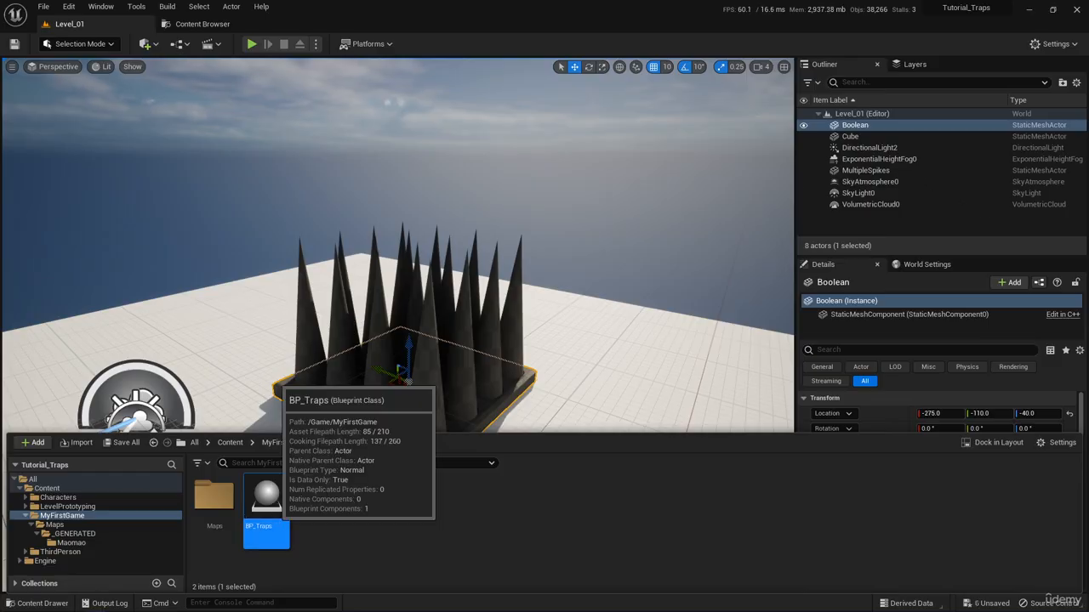
Step: Open the BP_Traps blueprint and dock its editor window alongside the level and Content Browser
{"action": "double_click", "coordinate": [274, 513]}
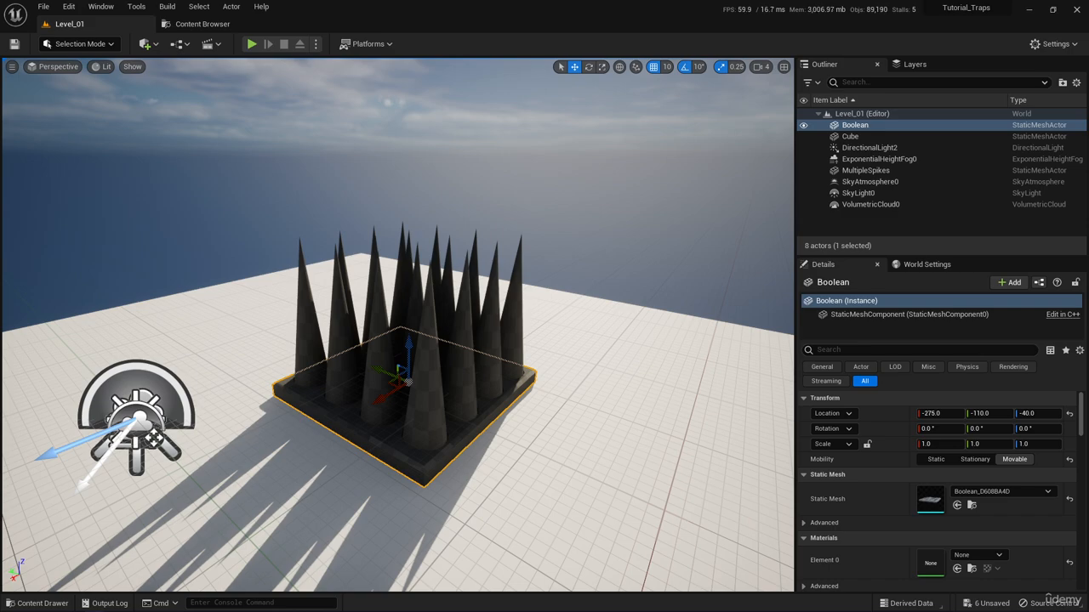
{"action": "left_click_drag", "start_coordinate": [1088, 95], "coordinate": [311, 26]}
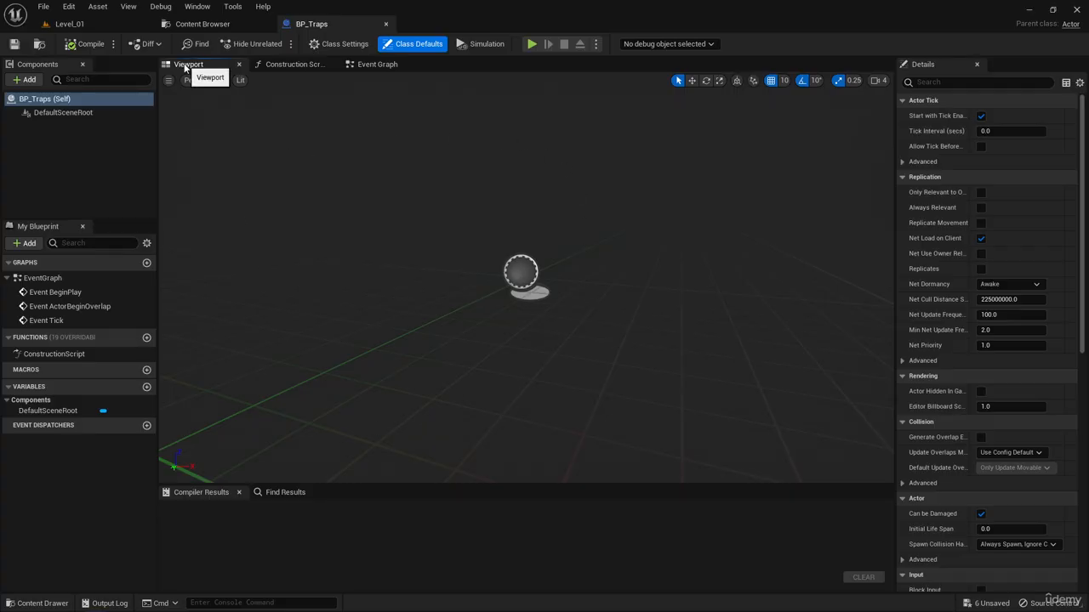
{"action": "right_click_drag", "start_coordinate": [587, 251], "coordinate": [588, 223]}
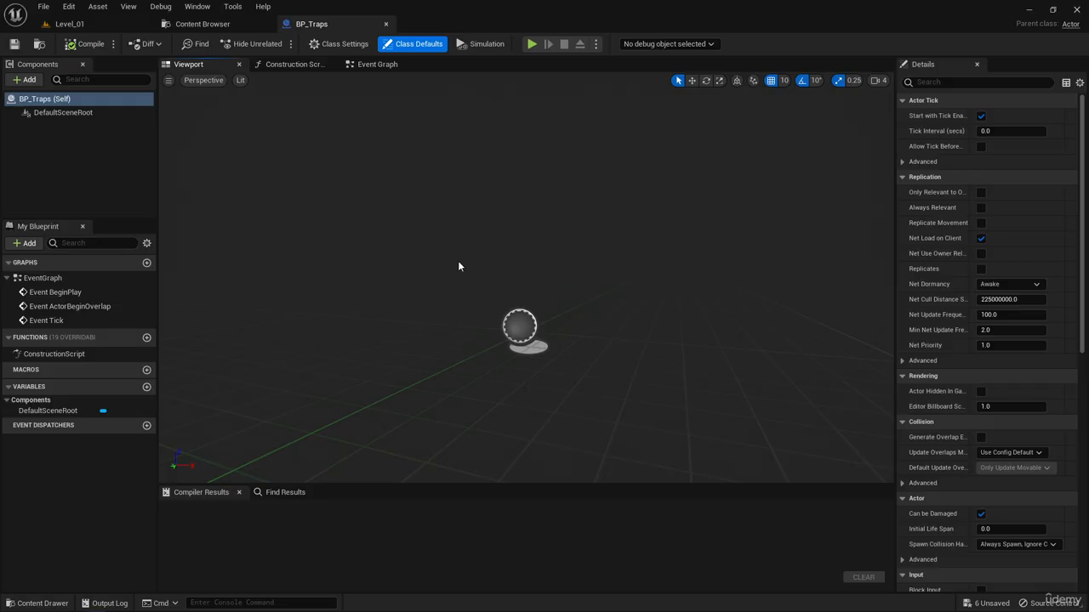
Step: Look through the Event Graph, Construction Script and Viewport of the BP_Traps blueprint
{"action": "left_click", "coordinate": [377, 64]}
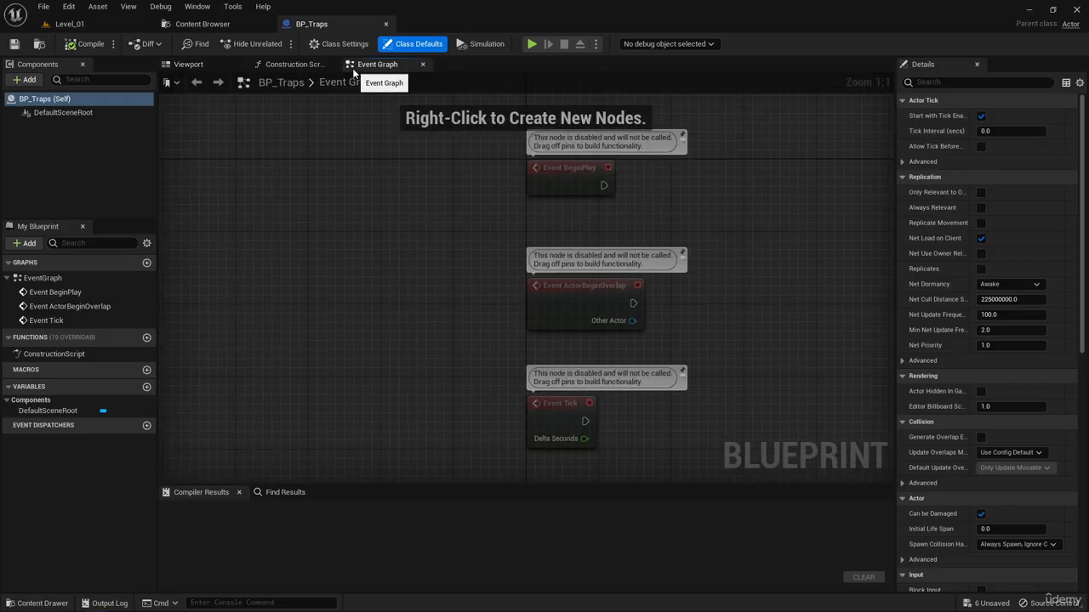
{"action": "left_click", "coordinate": [290, 68]}
{"action": "left_click", "coordinate": [223, 66]}
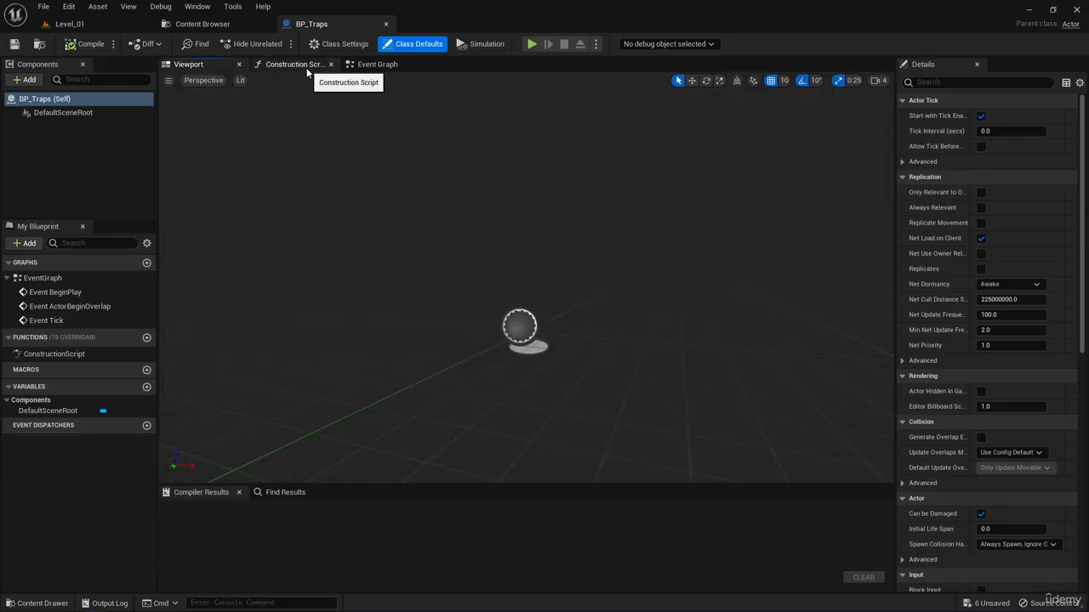
{"action": "left_click", "coordinate": [377, 66]}
{"action": "left_click", "coordinate": [189, 65]}
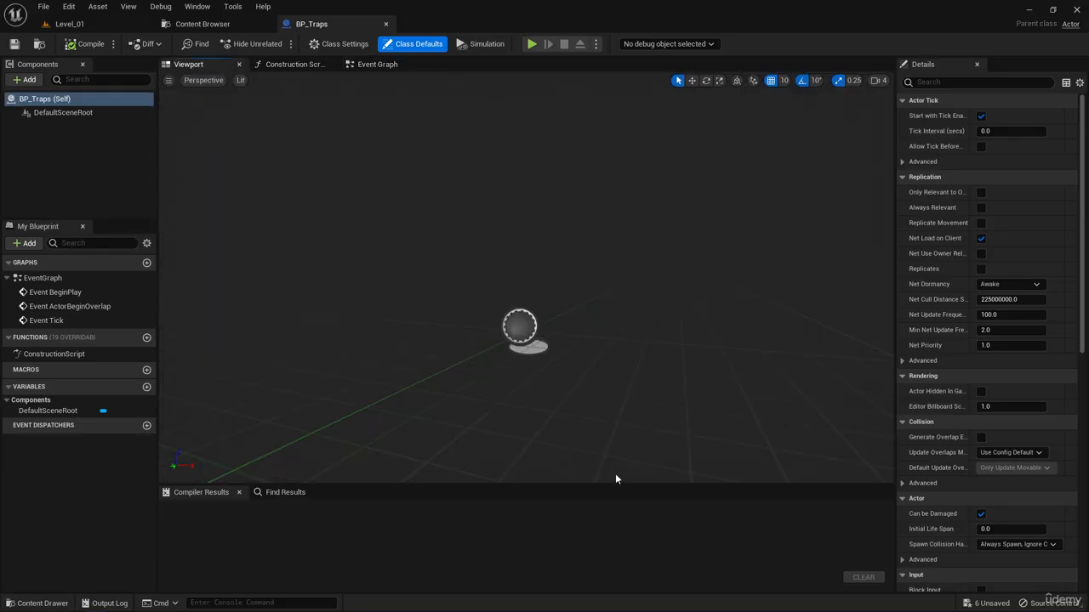
{"action": "right_click_drag", "start_coordinate": [615, 473], "coordinate": [557, 532]}
{"action": "right_click_drag", "start_coordinate": [596, 365], "coordinate": [581, 363]}
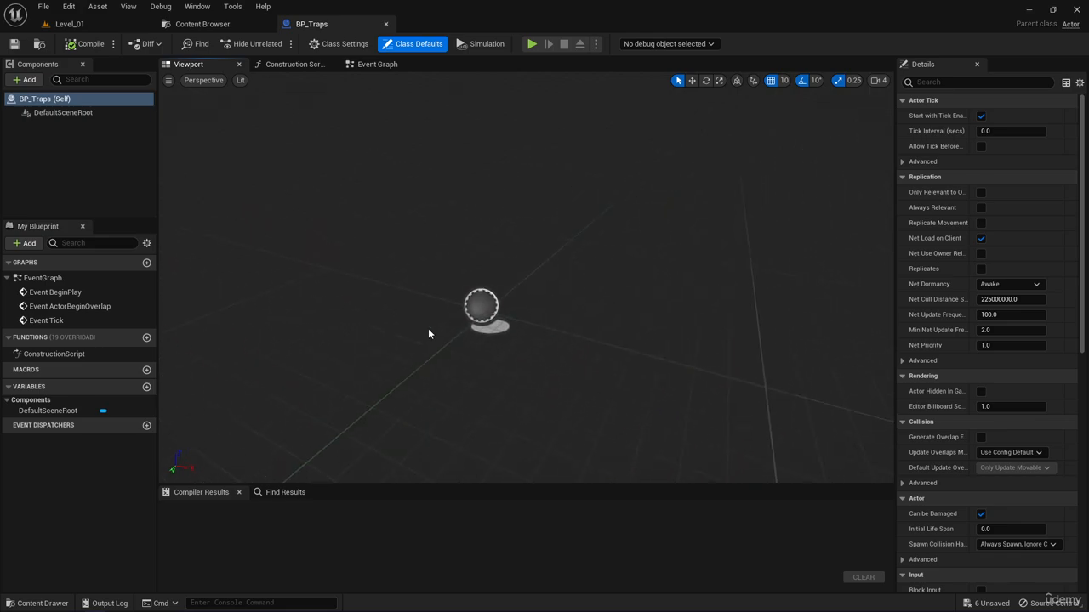
{"action": "right_click_drag", "start_coordinate": [479, 304], "coordinate": [457, 287]}
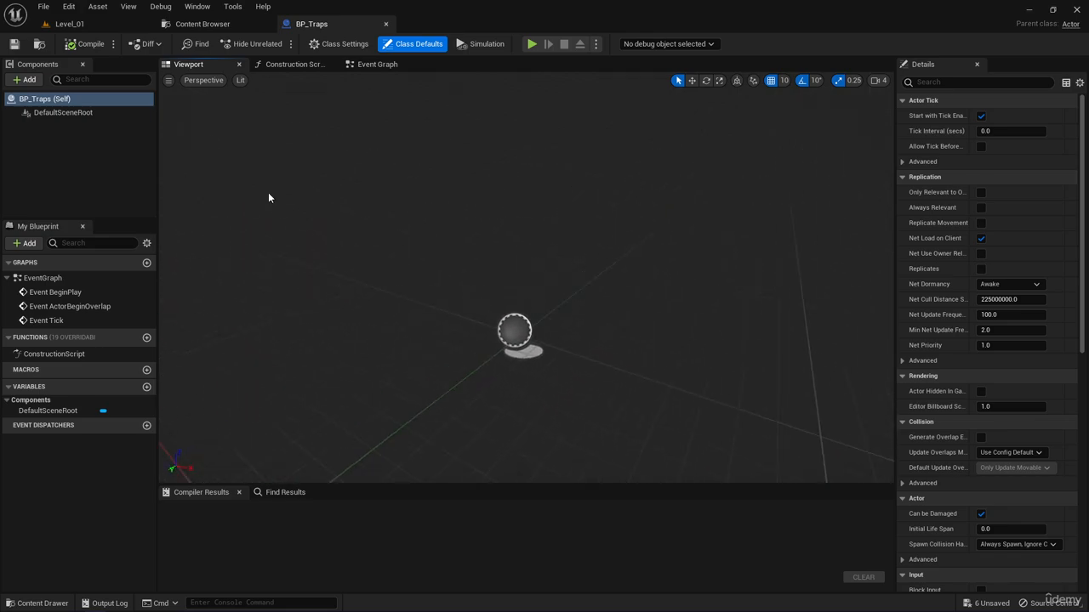
Step: Locate the asset of the level's MultipleSpikes mesh in the Maomao folder and save all the unsaved generated meshes
{"action": "left_click", "coordinate": [107, 28]}
{"action": "left_click", "coordinate": [426, 338]}
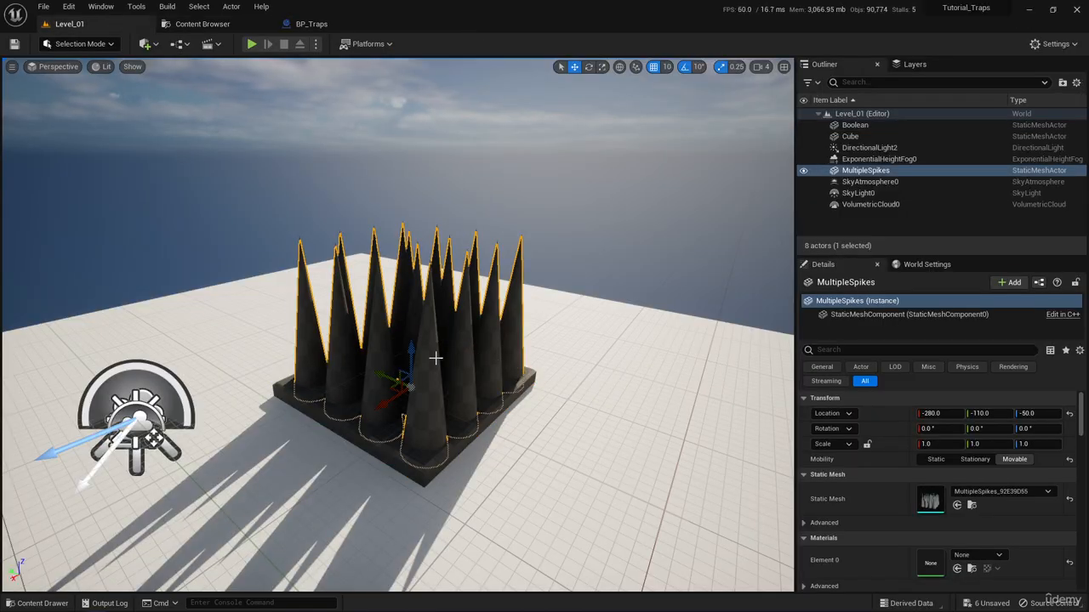
{"action": "key", "text": "ctrl+space"}
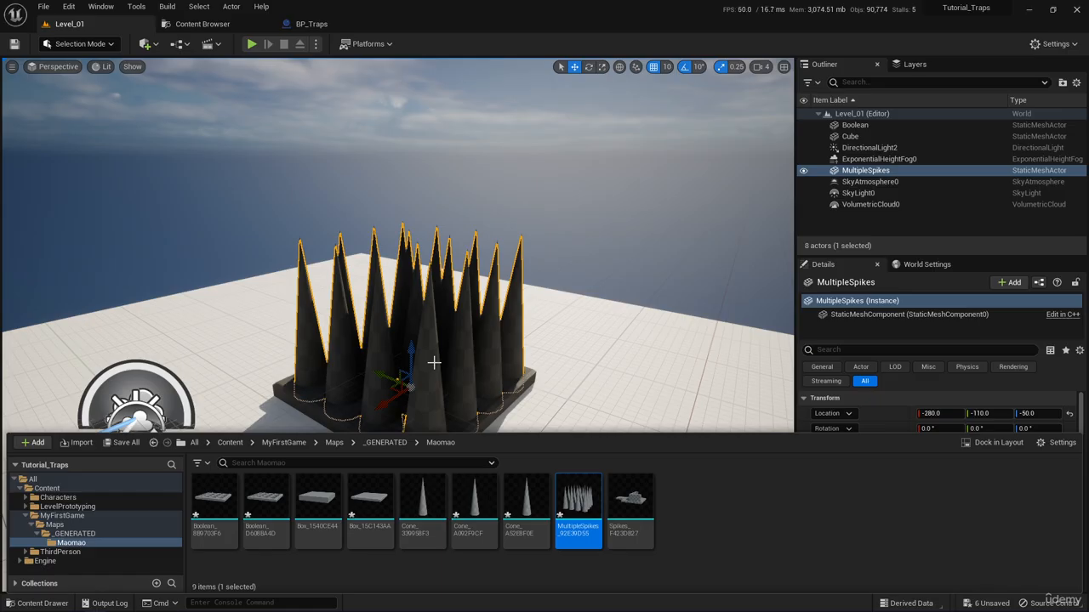
{"action": "mouse_move", "coordinate": [586, 497]}
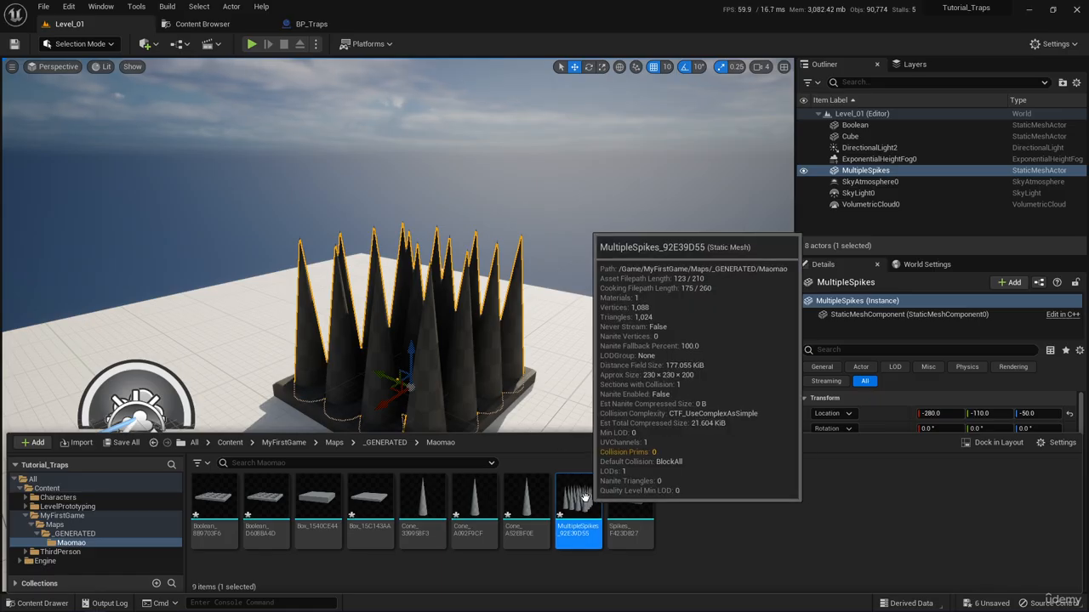
{"action": "left_click", "coordinate": [126, 443]}
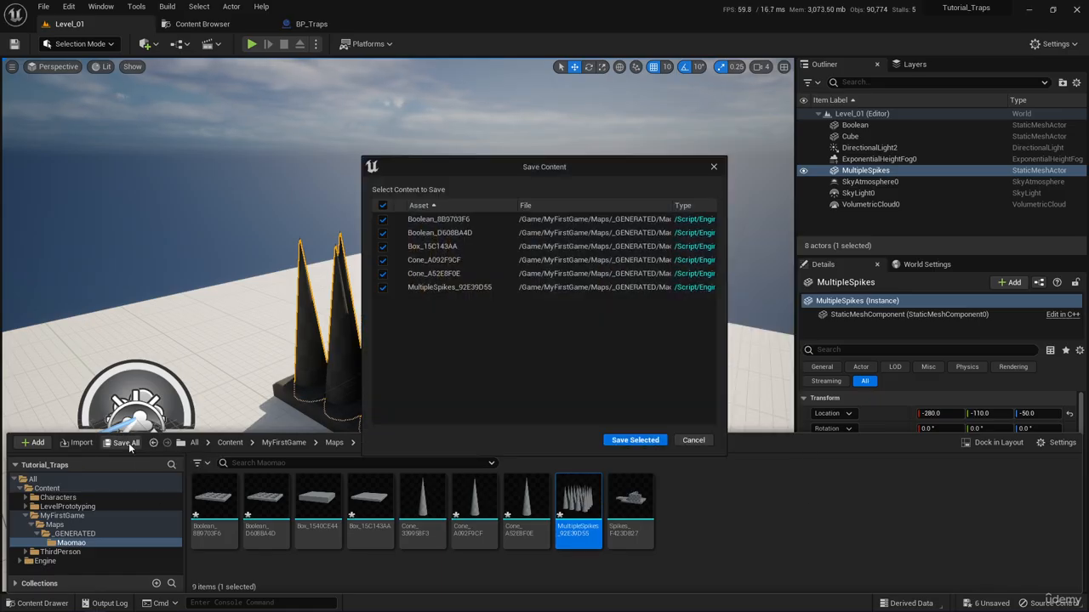
{"action": "left_click", "coordinate": [634, 440]}
{"action": "mouse_move", "coordinate": [586, 498]}
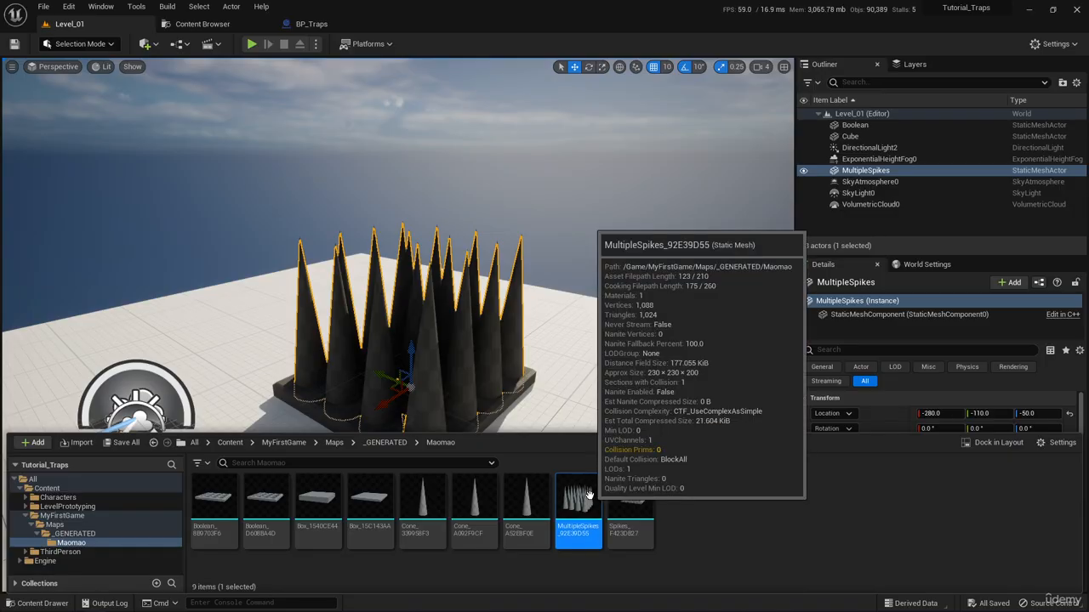
Step: Add a Static Mesh component using the MultipleSpikes_92E39D55 mesh to the BP_Traps blueprint
{"action": "left_click", "coordinate": [311, 24]}
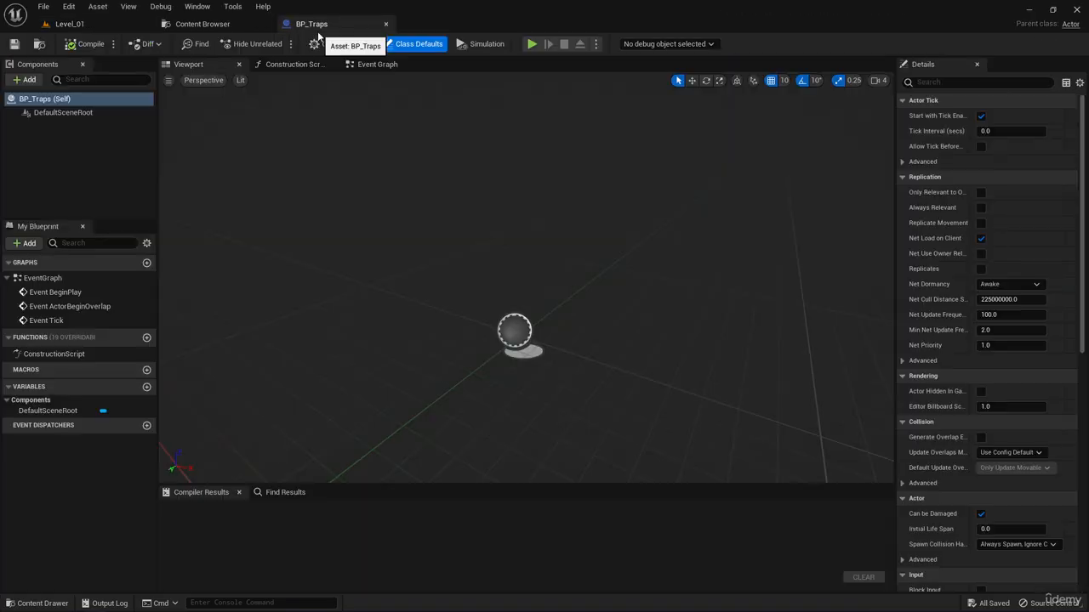
{"action": "left_click", "coordinate": [37, 79]}
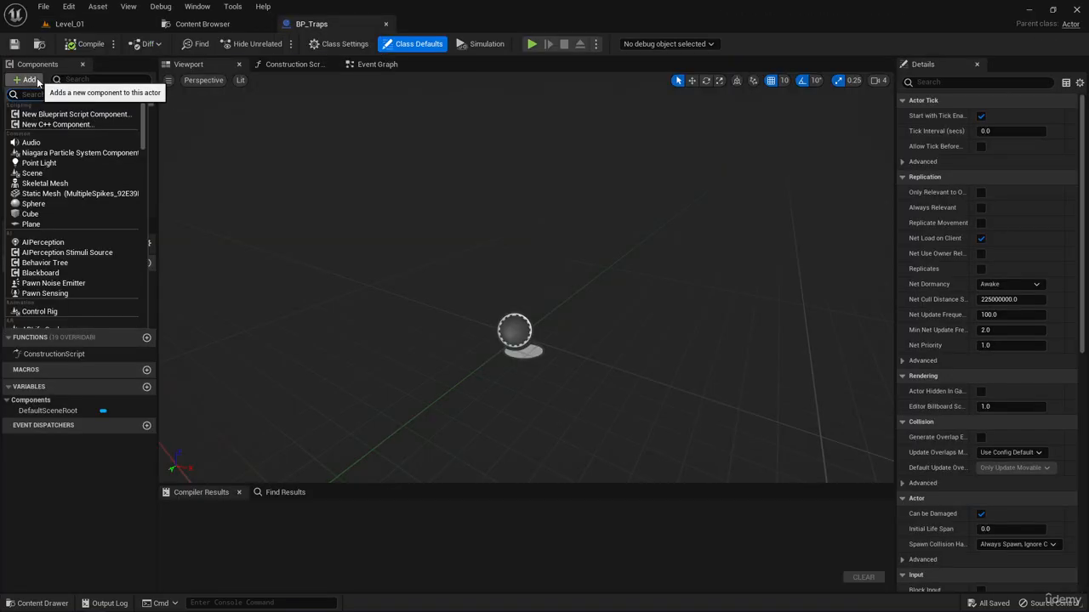
{"action": "type", "text": "static"}
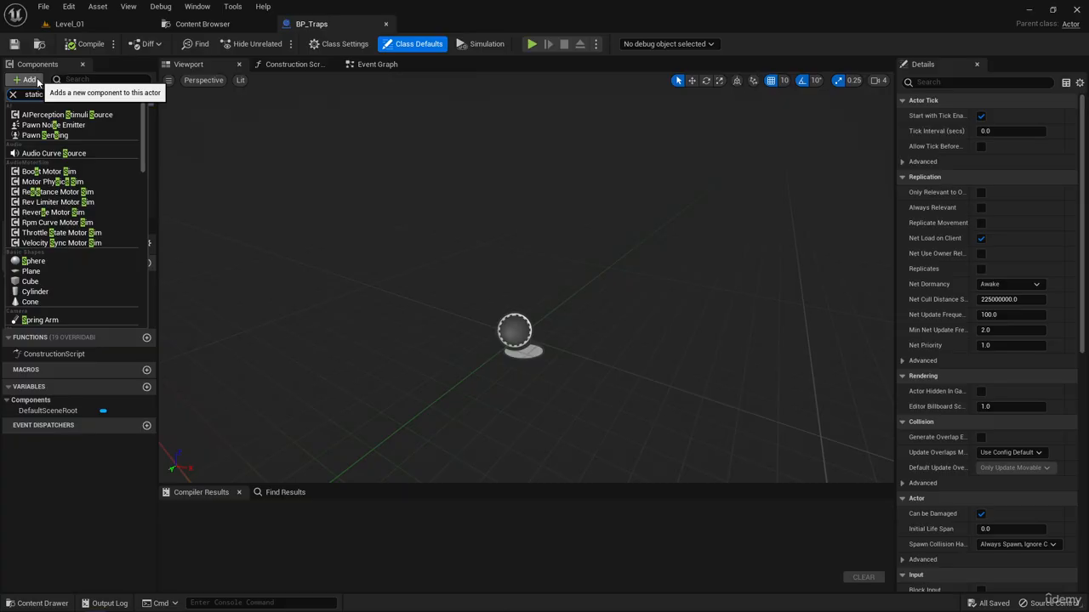
{"action": "type", "text": " mesh"}
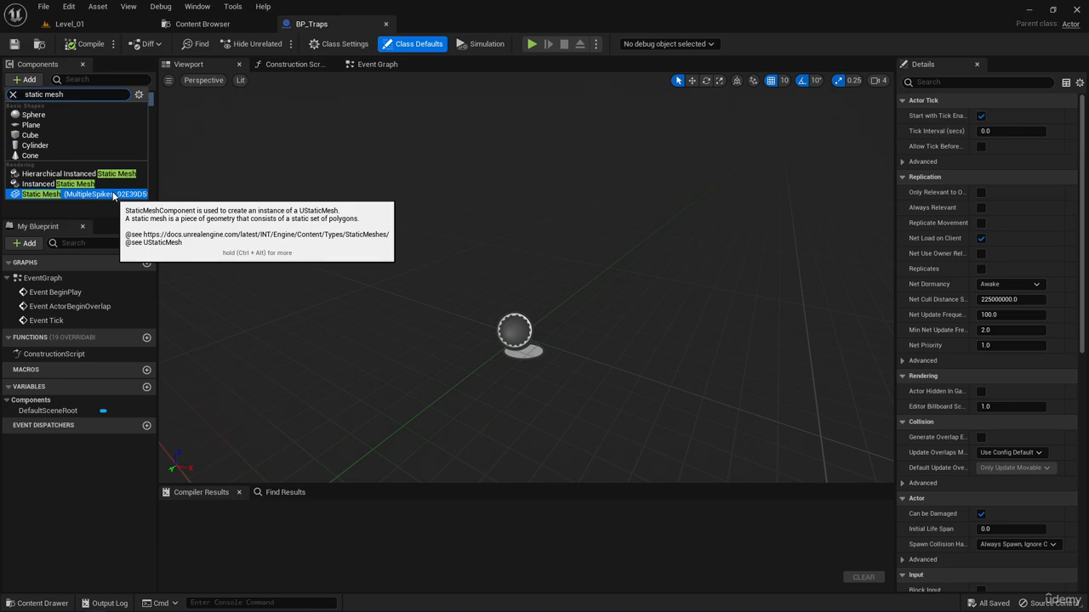
{"action": "left_click", "coordinate": [113, 195]}
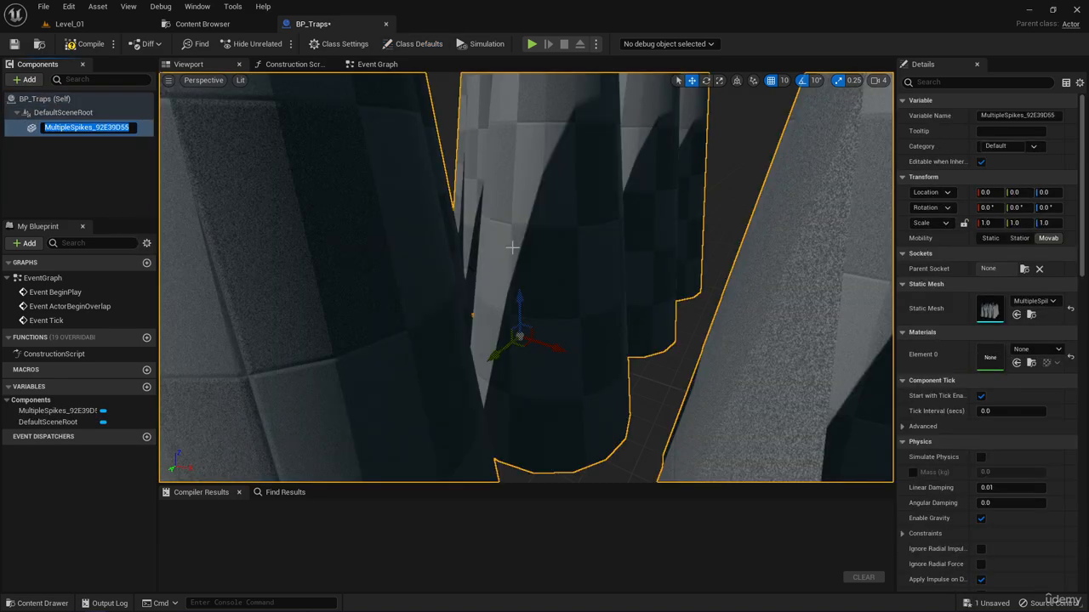
{"action": "scroll", "coordinate": [512, 248], "scroll_direction": "down", "scroll_amount": 4}
{"action": "scroll", "coordinate": [512, 248], "scroll_direction": "up", "scroll_amount": 3}
{"action": "scroll", "coordinate": [512, 247], "scroll_direction": "down", "scroll_amount": 1}
{"action": "left_click", "coordinate": [561, 225]}
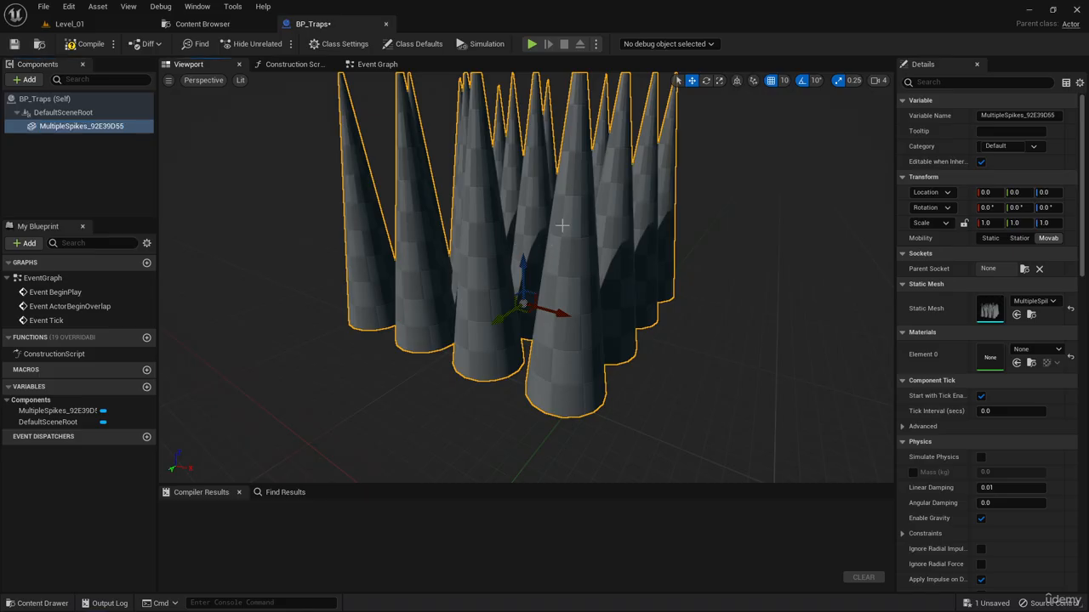
{"action": "right_click_drag", "start_coordinate": [680, 265], "coordinate": [667, 229]}
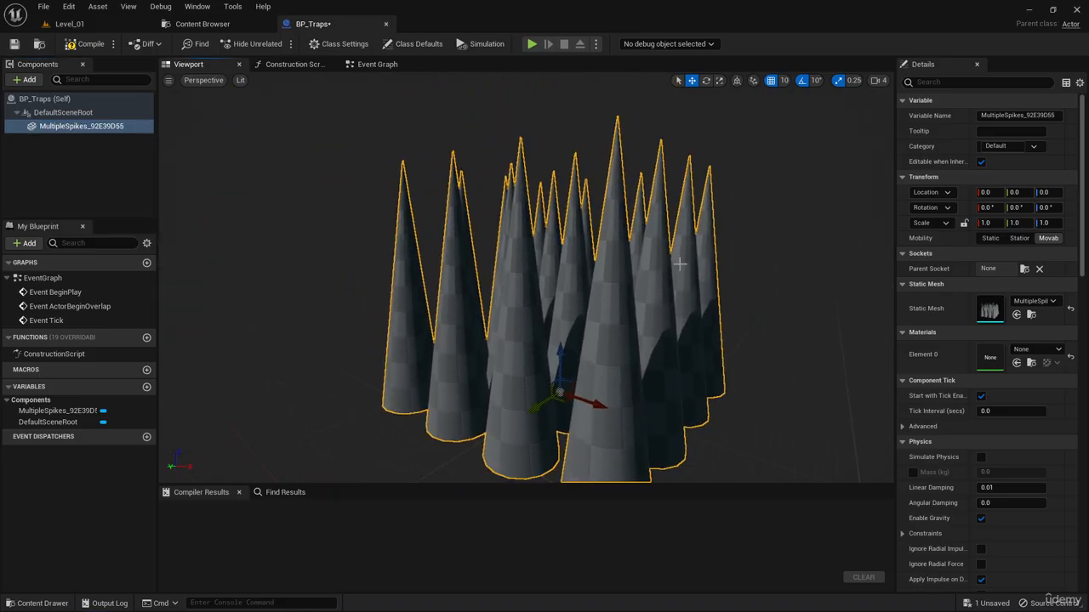
{"action": "scroll", "coordinate": [559, 165], "scroll_direction": "up", "scroll_amount": 3}
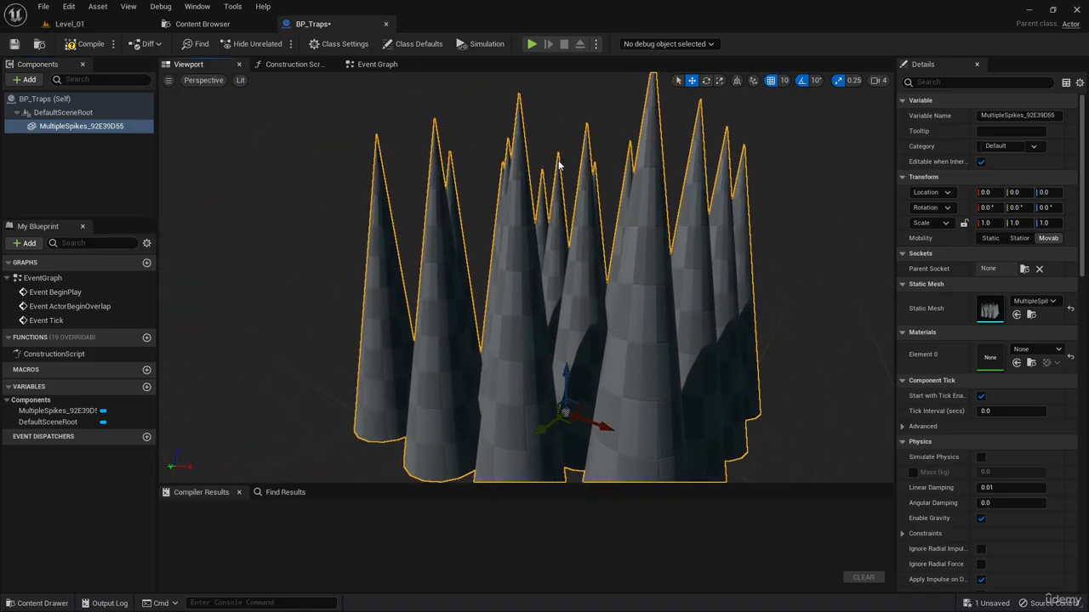
Step: Change the new component's static mesh to PhAT_FloorBox
{"action": "left_click", "coordinate": [1014, 303]}
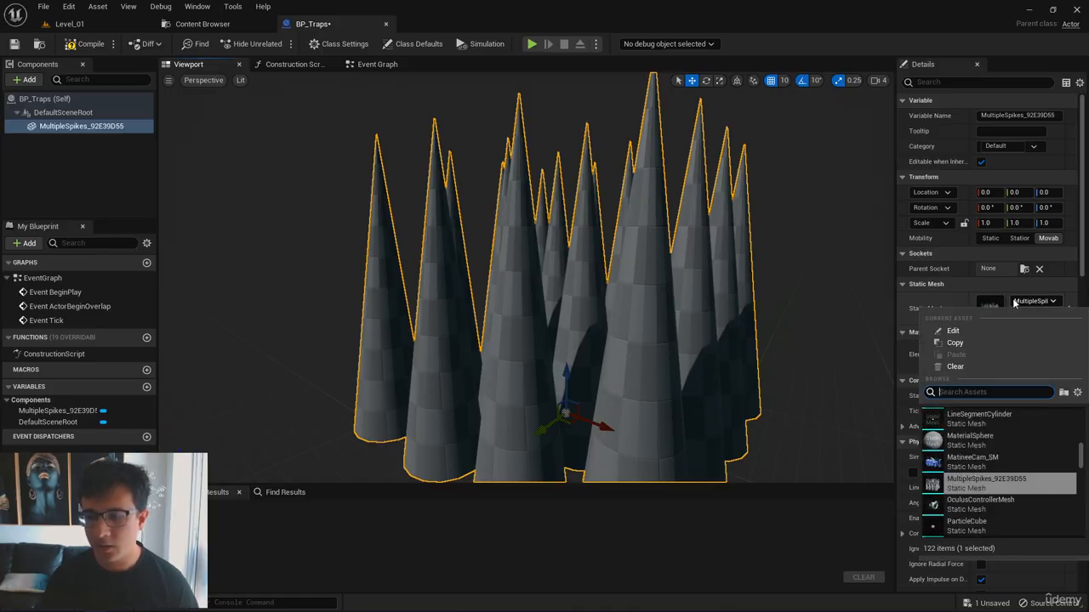
{"action": "scroll", "coordinate": [982, 461], "scroll_direction": "down", "scroll_amount": 1}
{"action": "scroll", "coordinate": [982, 464], "scroll_direction": "down", "scroll_amount": 1}
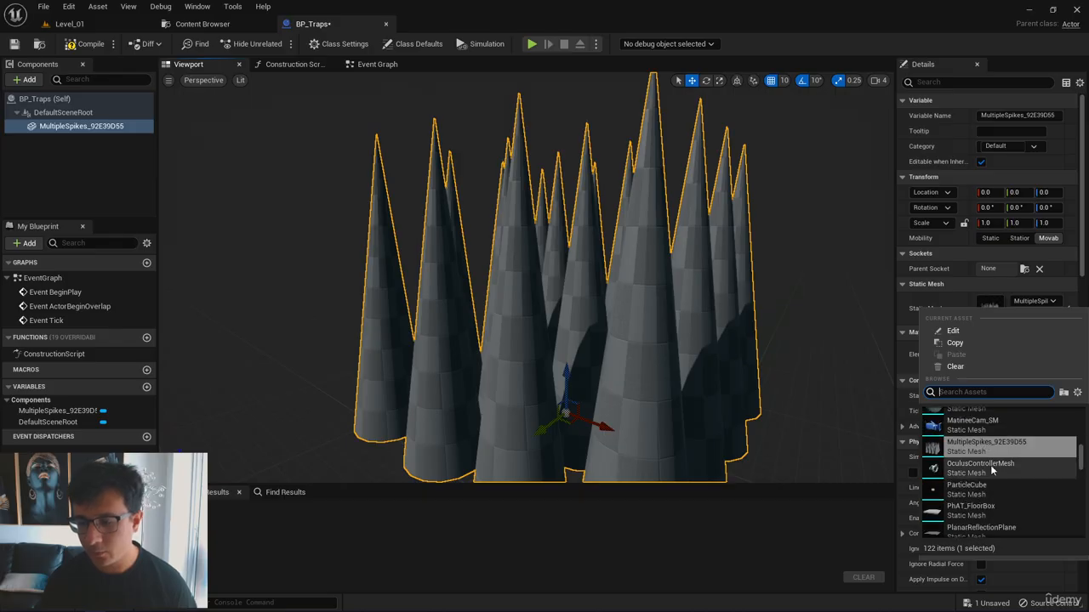
{"action": "left_click", "coordinate": [981, 508]}
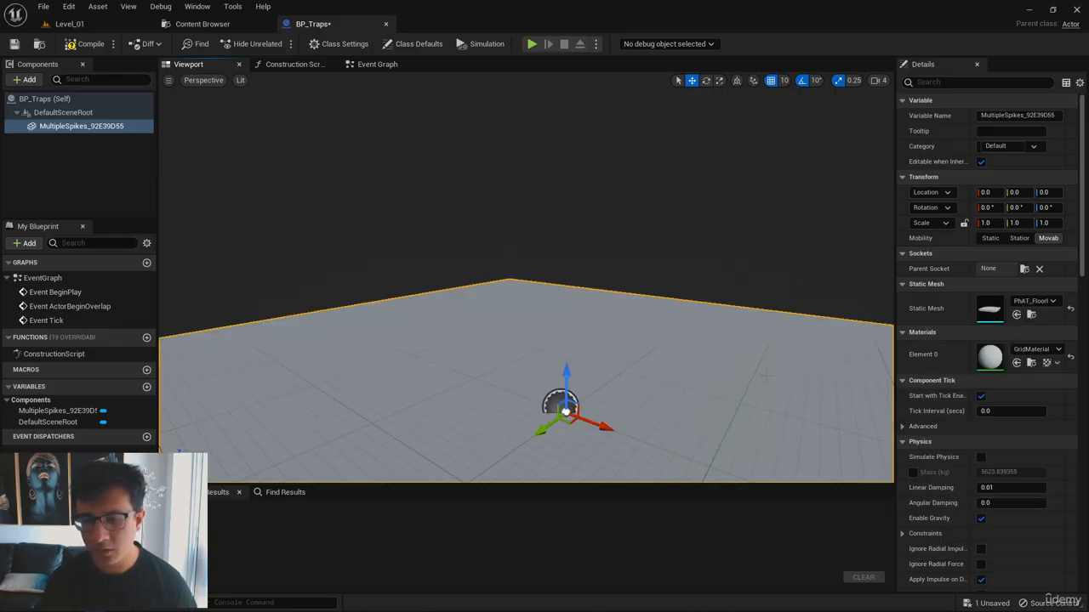
Step: Set the component's static mesh back to MultipleSpikes_92E39D55 in the BP_Traps blueprint
{"action": "left_click", "coordinate": [1034, 301]}
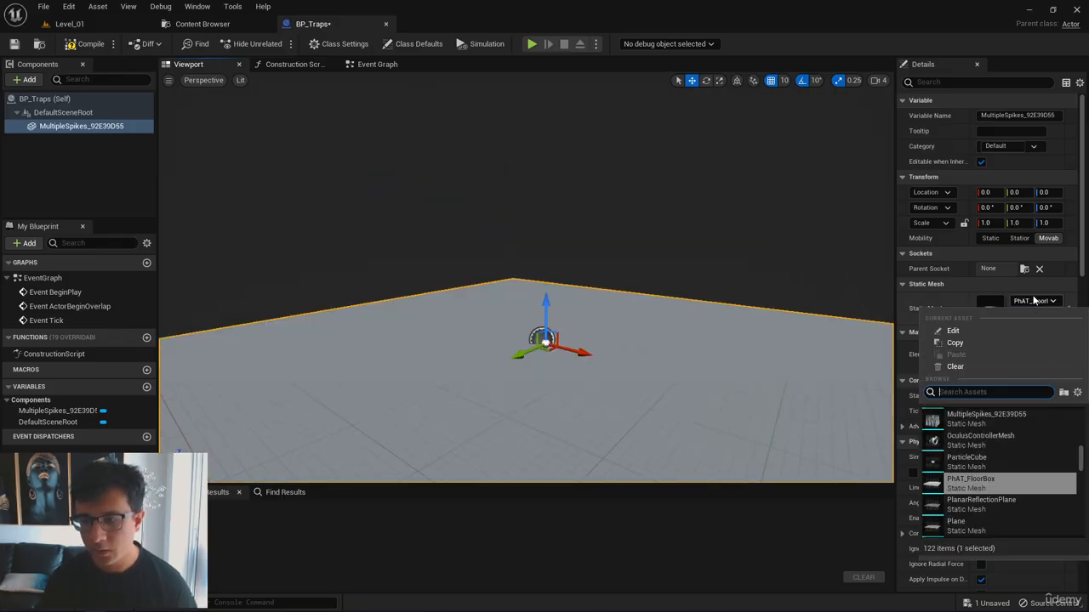
{"action": "left_click", "coordinate": [982, 418]}
{"action": "right_click_drag", "start_coordinate": [527, 281], "coordinate": [468, 287]}
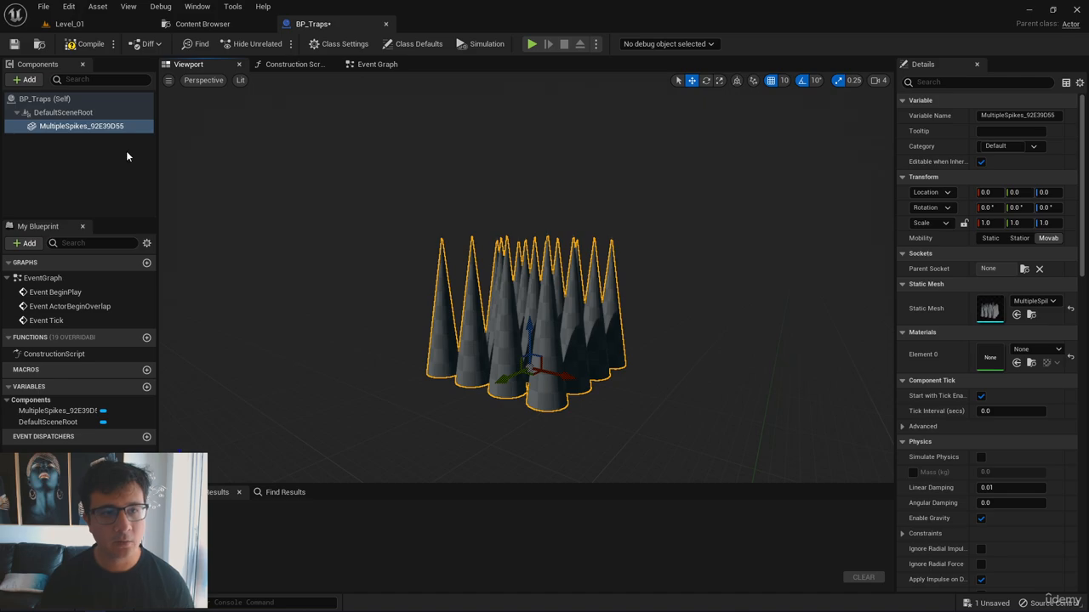
Step: Select the Boolean base mesh under the spikes in Level_01 and locate its asset in the Maomao folder
{"action": "left_click", "coordinate": [70, 24]}
{"action": "left_click", "coordinate": [389, 447]}
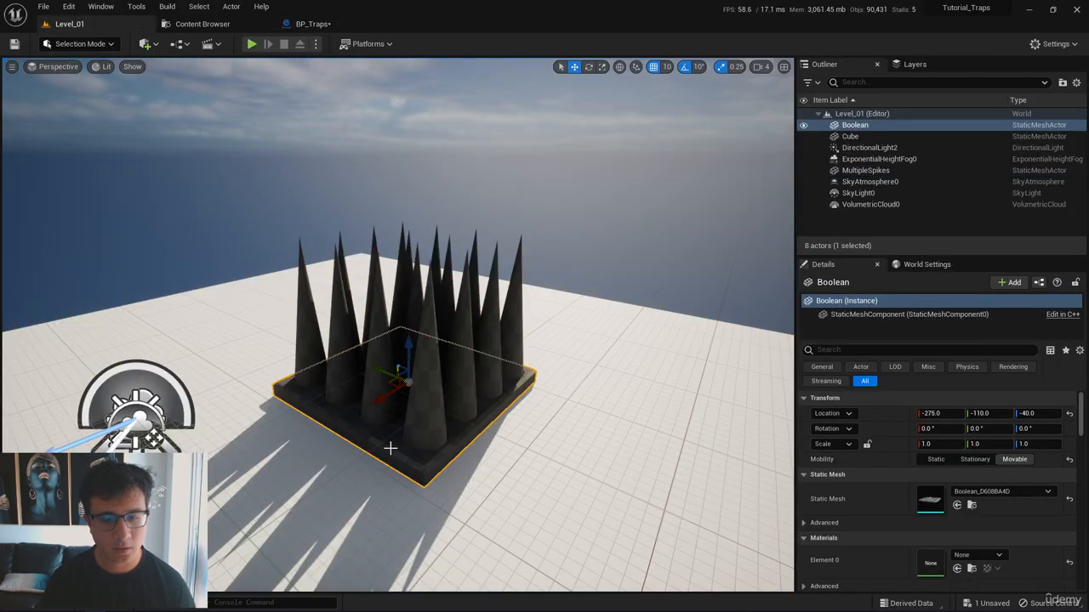
{"action": "key", "text": "ctrl+b"}
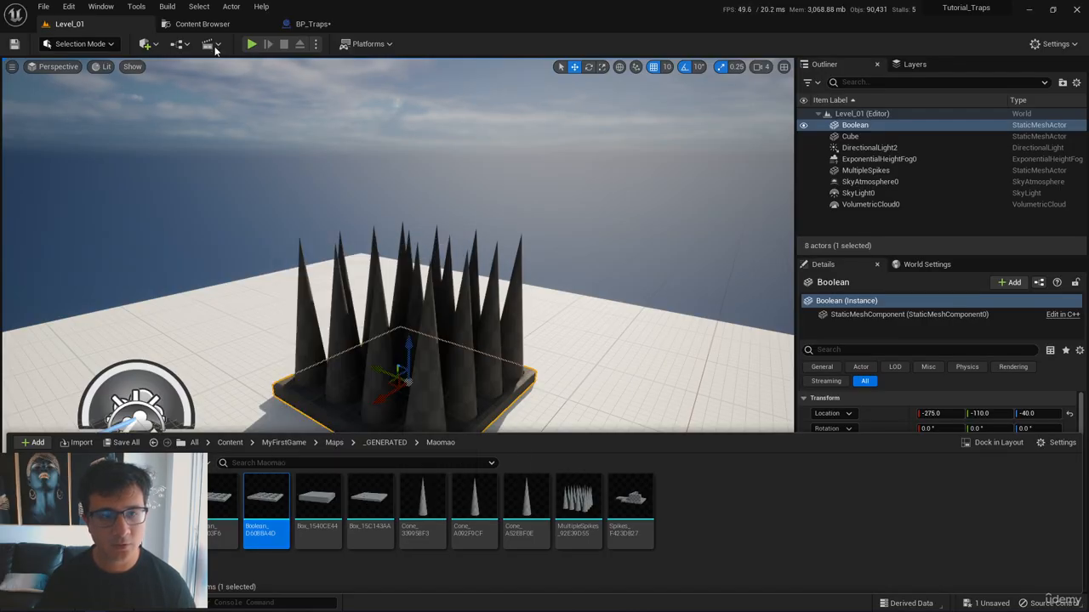
Step: Add a Static Mesh component using Boolean_D608BA4D under DefaultSceneRoot in BP_Traps, keeping its default name
{"action": "left_click", "coordinate": [311, 24]}
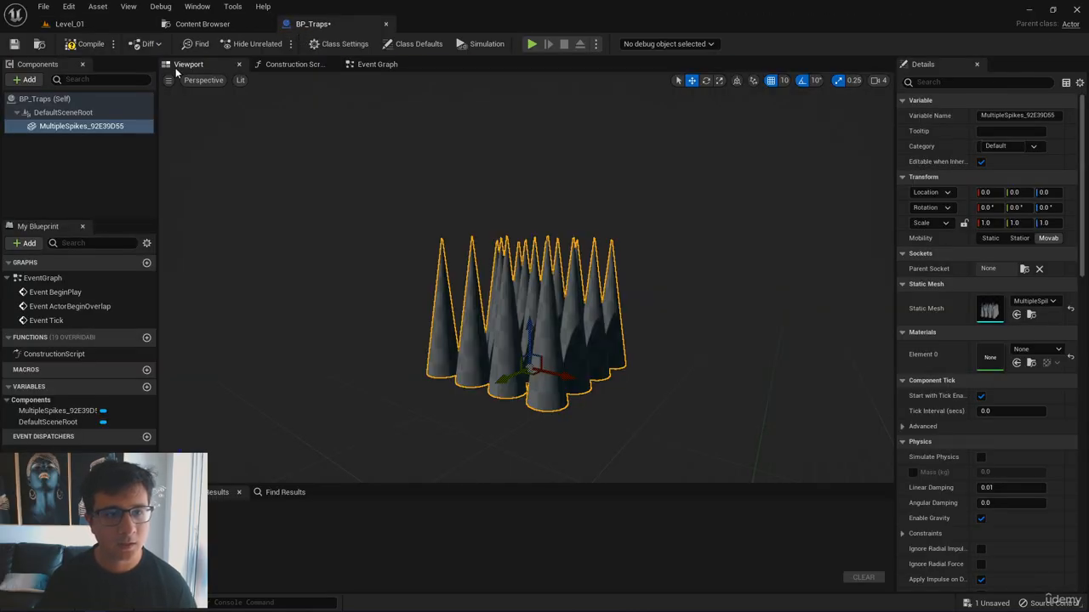
{"action": "left_click", "coordinate": [58, 129]}
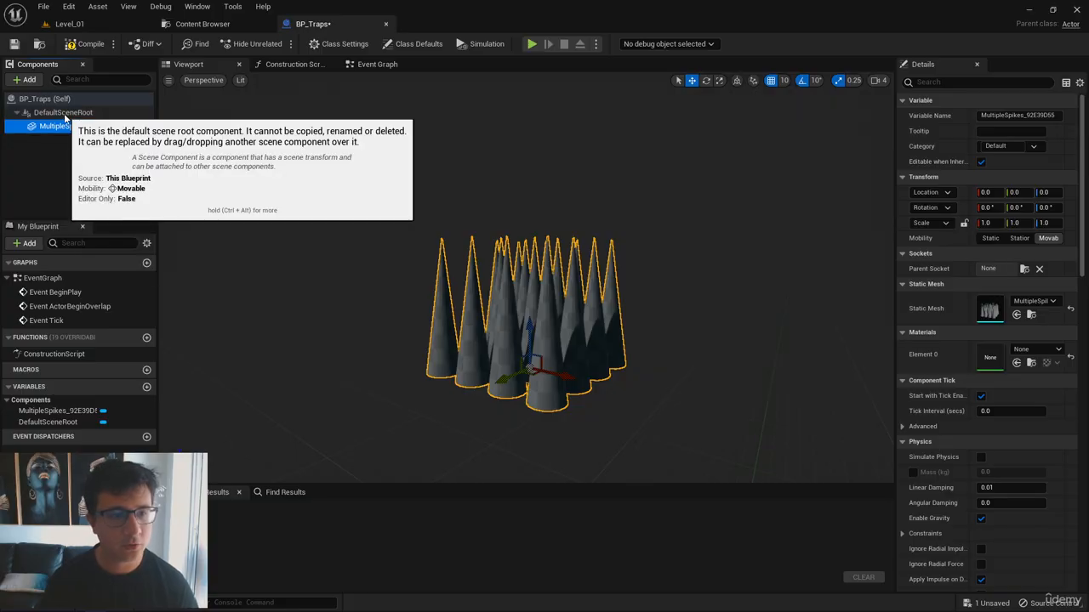
{"action": "left_click", "coordinate": [65, 114]}
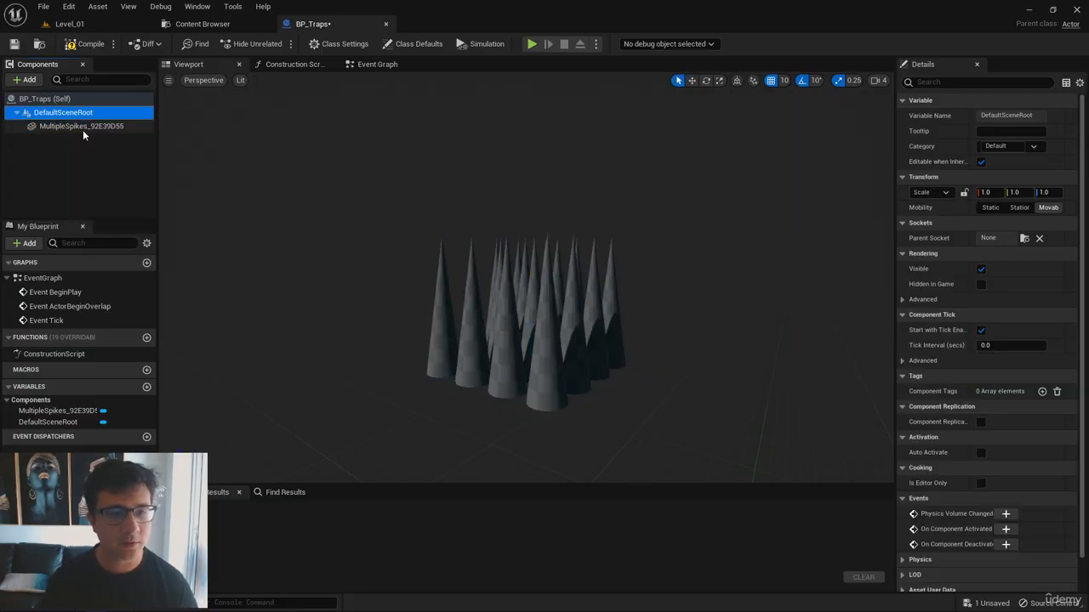
{"action": "left_click", "coordinate": [24, 79]}
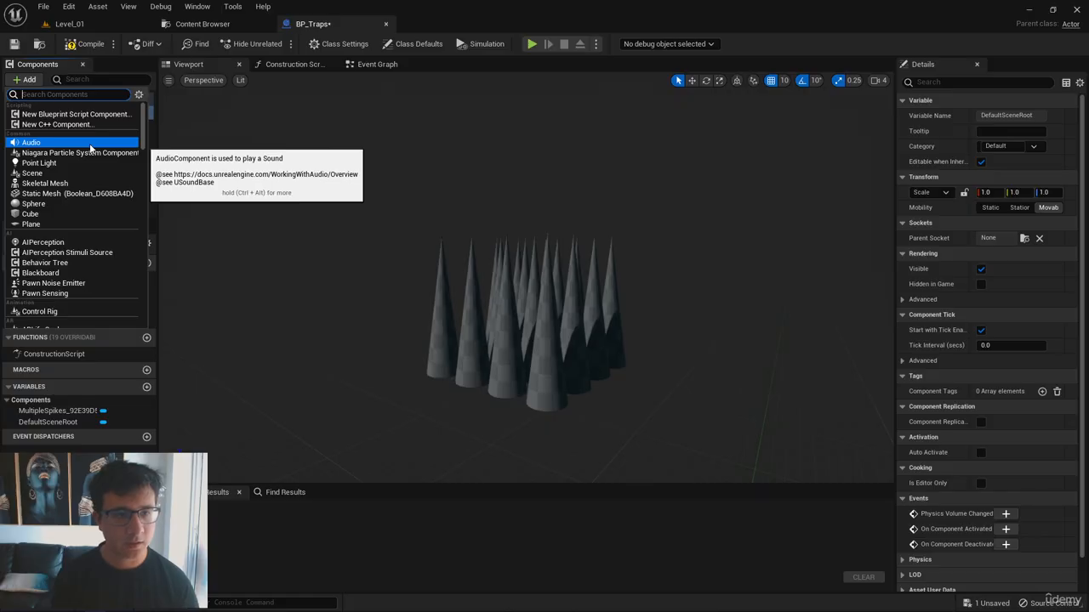
{"action": "type", "text": "static m"}
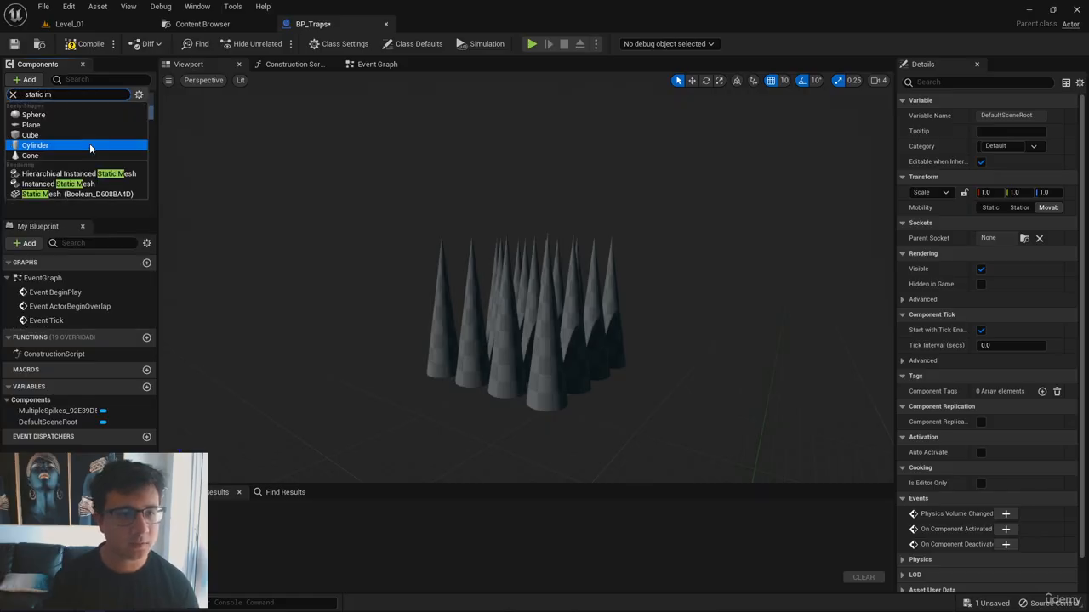
{"action": "left_click", "coordinate": [63, 192]}
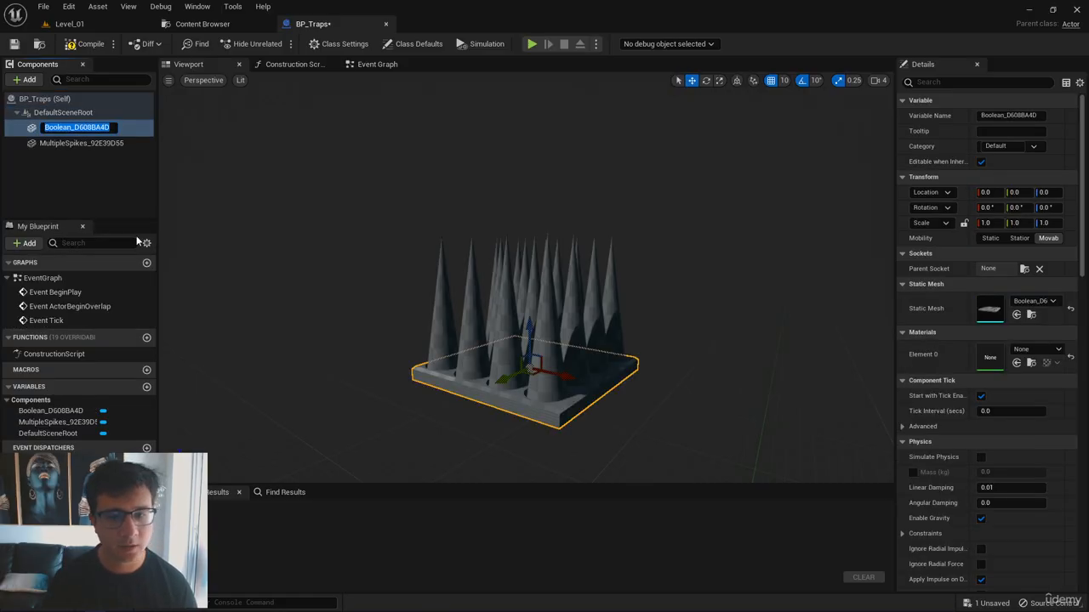
{"action": "key", "text": "Return"}
Step: Turn off position grid snapping and shift the Boolean base about 4.5 units along X under the spikes
{"action": "right_click_drag", "start_coordinate": [512, 395], "coordinate": [542, 345]}
{"action": "mouse_move", "coordinate": [542, 336]}
{"action": "left_mouse_down"}
{"action": "mouse_move", "coordinate": [593, 345]}
{"action": "mouse_move", "coordinate": [540, 354]}
{"action": "left_mouse_up"}
{"action": "right_click_drag", "start_coordinate": [540, 354], "coordinate": [475, 260]}
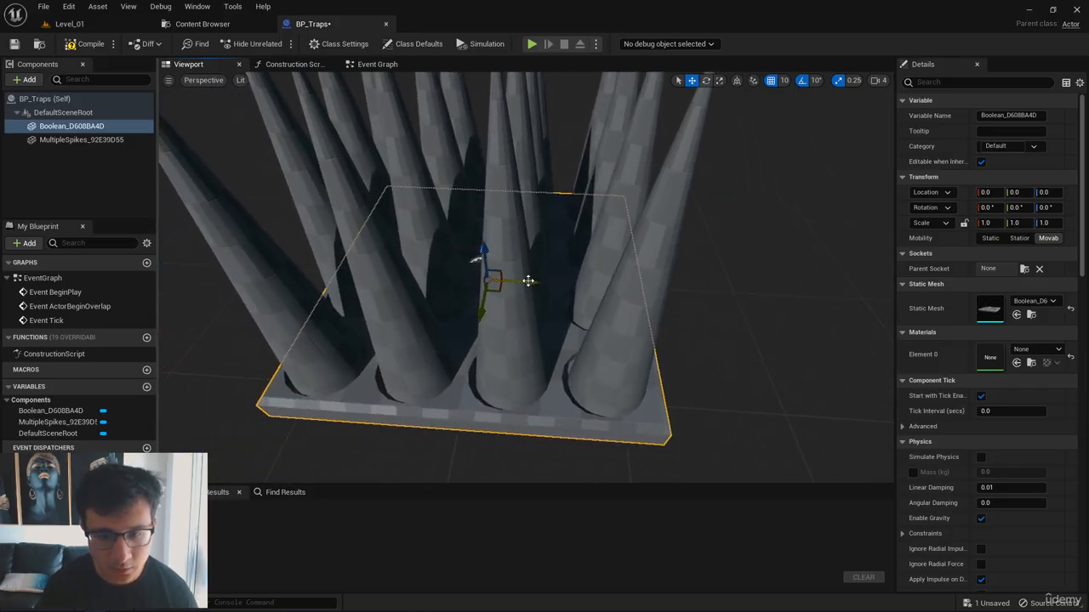
{"action": "left_click_drag", "start_coordinate": [527, 282], "coordinate": [530, 285]}
{"action": "left_click", "coordinate": [771, 80]}
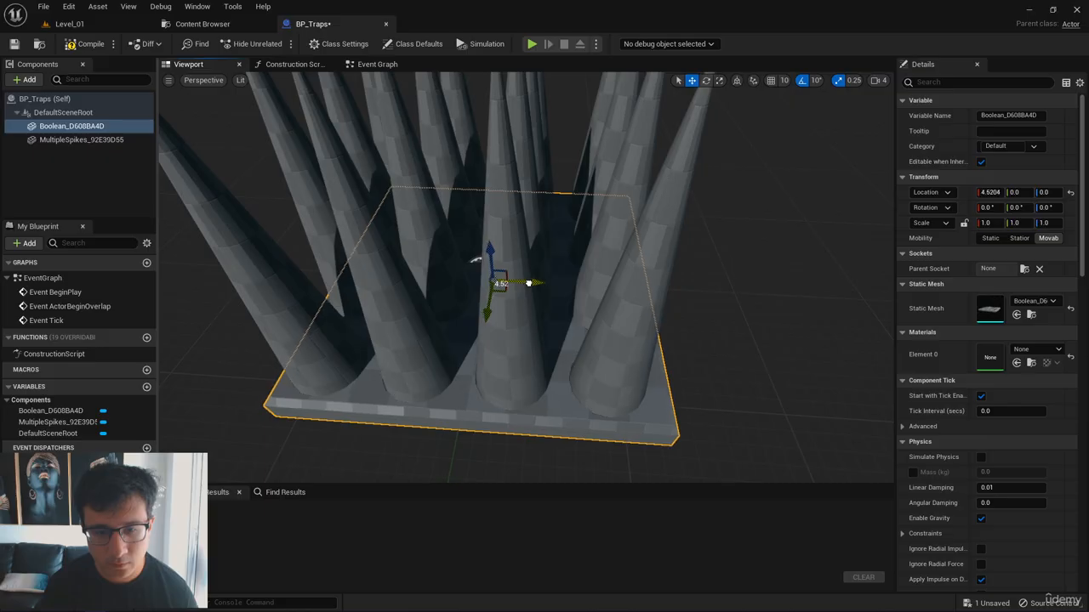
{"action": "right_click_drag", "start_coordinate": [531, 285], "coordinate": [535, 236]}
Step: Try to move the MultipleSpikes component along the Y axis, and undo the move
{"action": "left_click", "coordinate": [496, 253]}
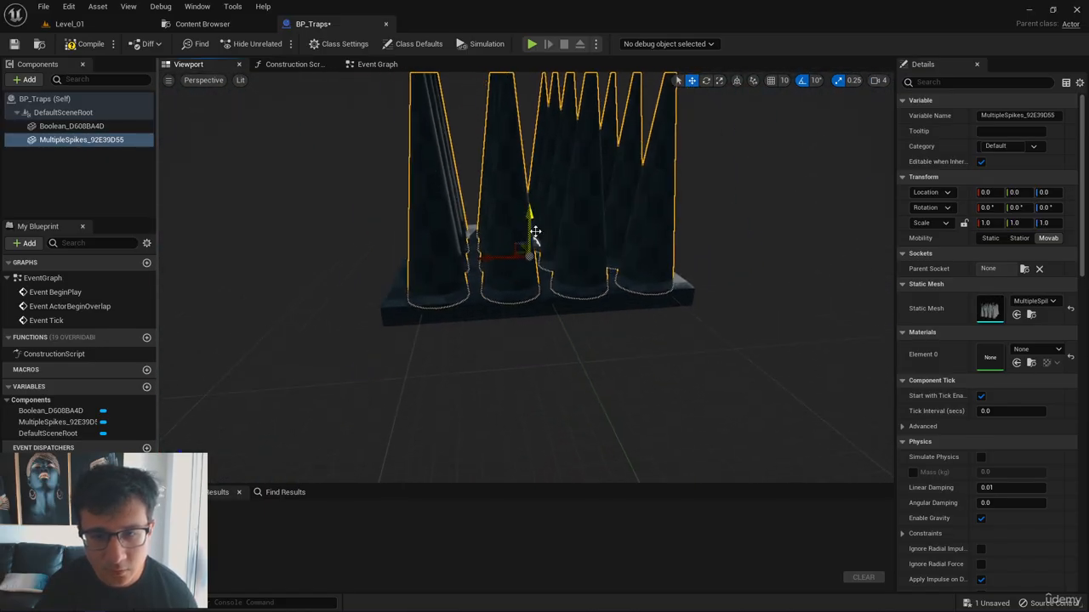
{"action": "left_click_drag", "start_coordinate": [533, 222], "coordinate": [554, 285]}
{"action": "key", "text": "ctrl+z"}
{"action": "right_click_drag", "start_coordinate": [570, 330], "coordinate": [664, 333]}
Step: Compile the BP_Traps blueprint, and delete the loose MultipleSpikes and Boolean meshes from Level_01
{"action": "left_click", "coordinate": [85, 43]}
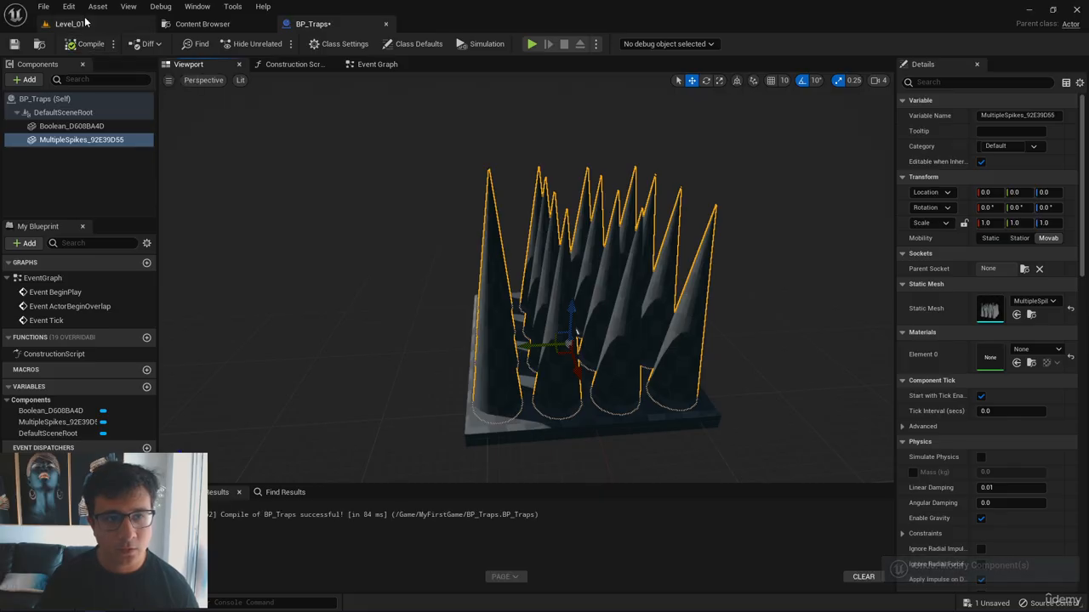
{"action": "left_click", "coordinate": [69, 23]}
{"action": "key", "text": "s"}
{"action": "mouse_move", "coordinate": [448, 377]}
{"action": "right_mouse_down"}
{"action": "mouse_move", "coordinate": [502, 401]}
{"action": "mouse_move", "coordinate": [448, 377]}
{"action": "right_mouse_up"}
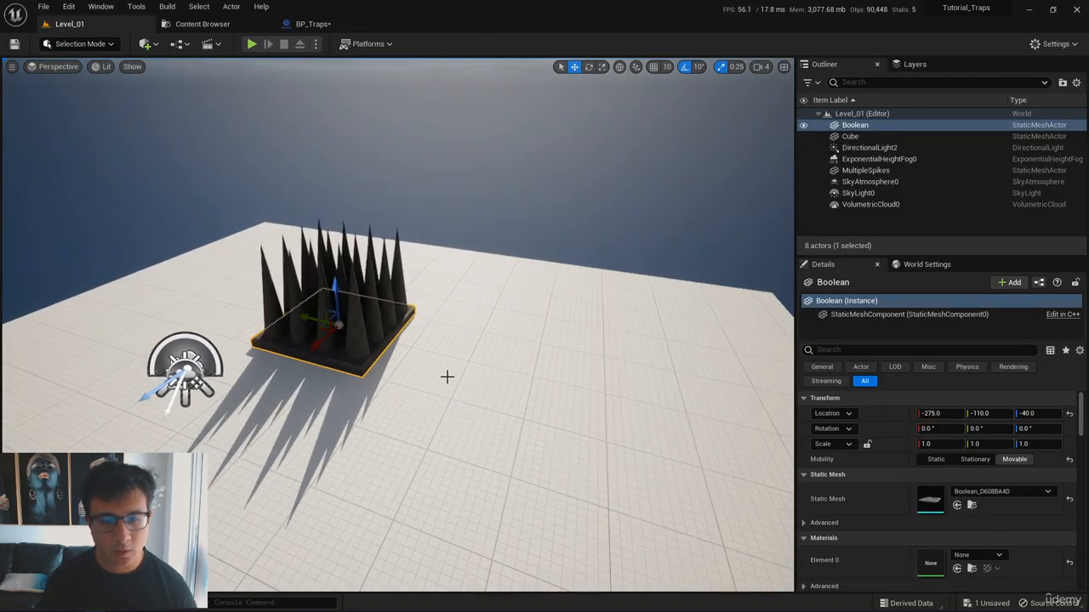
{"action": "left_click", "coordinate": [358, 343]}
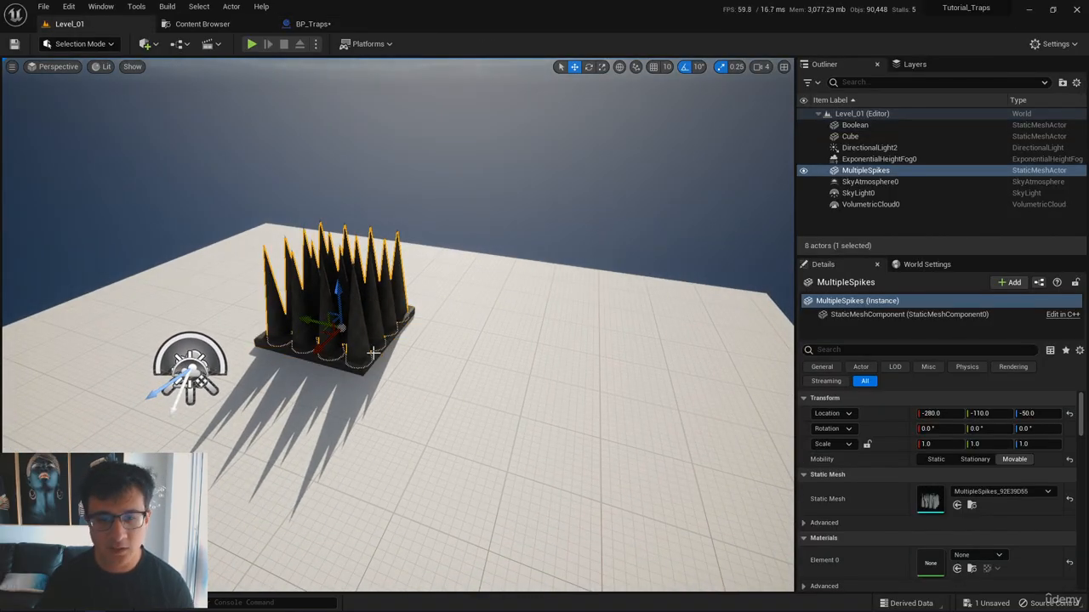
{"action": "key", "text": "Delete"}
{"action": "left_click", "coordinate": [370, 351]}
{"action": "key", "text": "Delete"}
Step: Save all changes and place BP_Traps from the MyFirstGame folder on the level floor at about X -409, Y -54, Z -50
{"action": "key", "text": "ctrl+space"}
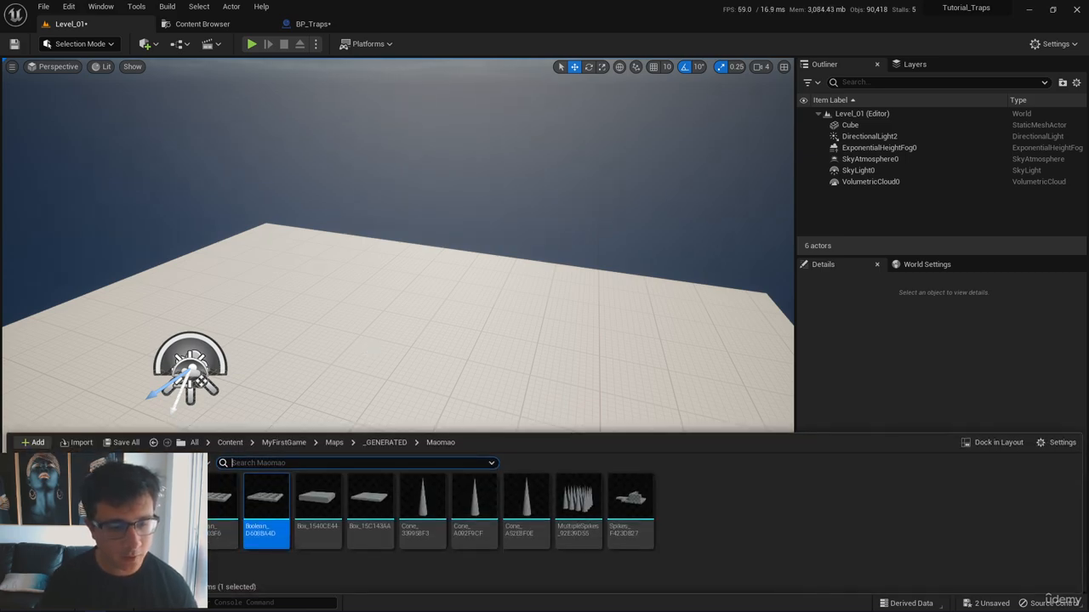
{"action": "left_click", "coordinate": [62, 516]}
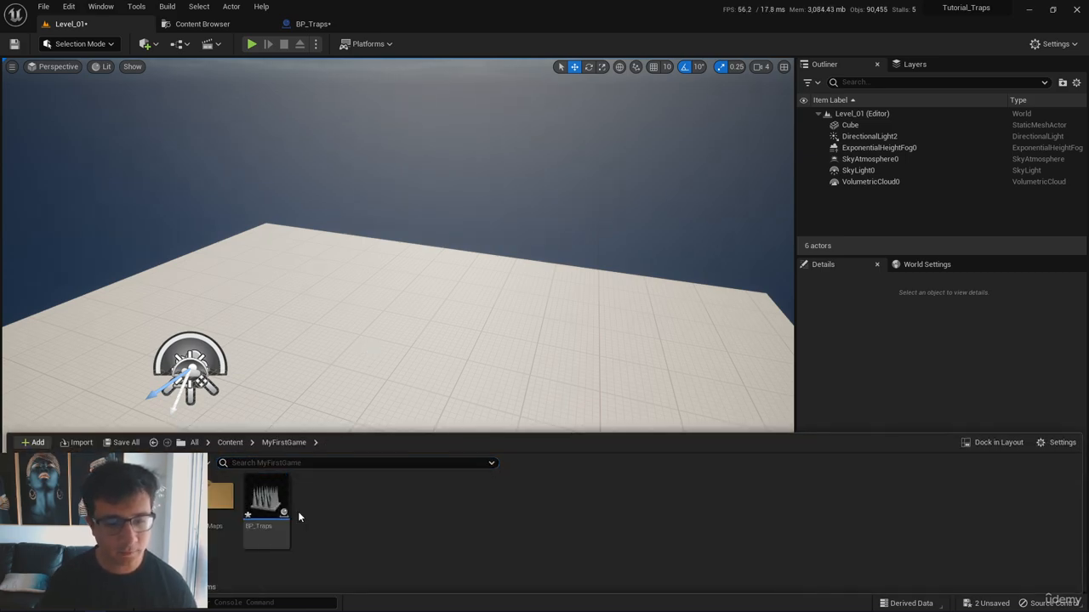
{"action": "key", "text": "ctrl+shift+s"}
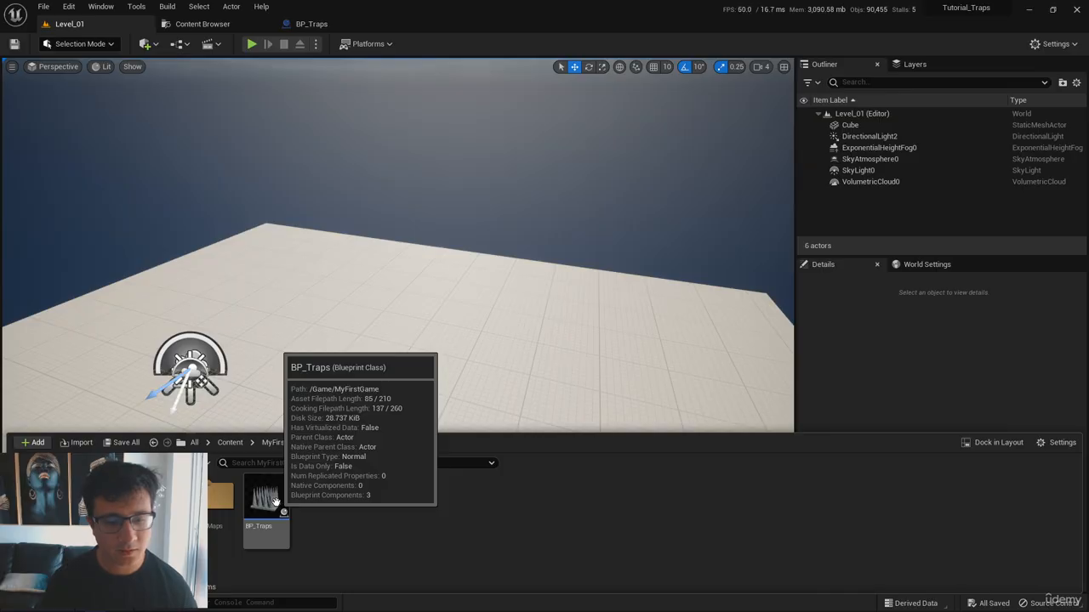
{"action": "left_click_drag", "start_coordinate": [274, 501], "coordinate": [348, 297]}
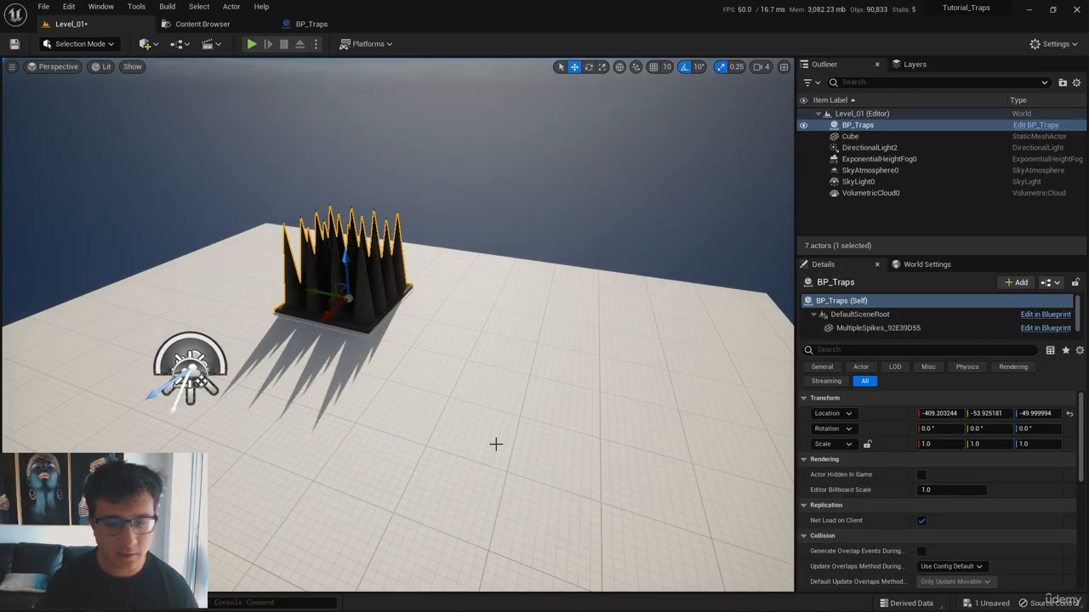
Step: Play-test the level from the current camera position to see the placed spike trap, and stop the simulation
{"action": "left_click", "coordinate": [247, 42]}
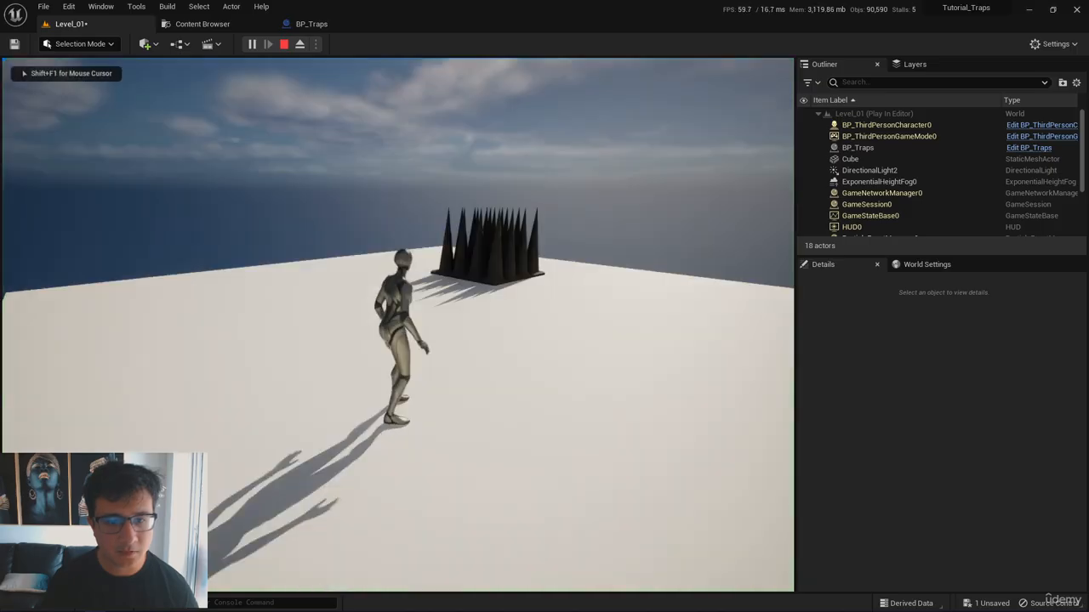
{"action": "key", "text": "Escape"}
{"action": "right_click_drag", "start_coordinate": [408, 297], "coordinate": [408, 336]}
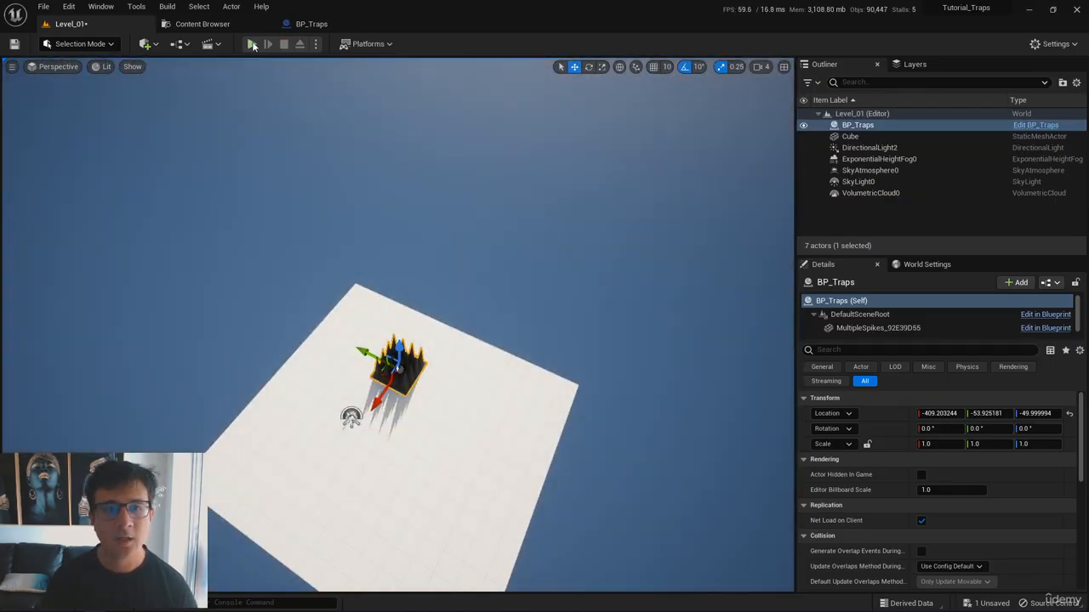
{"action": "left_click", "coordinate": [251, 44]}
{"action": "key", "text": "w"}
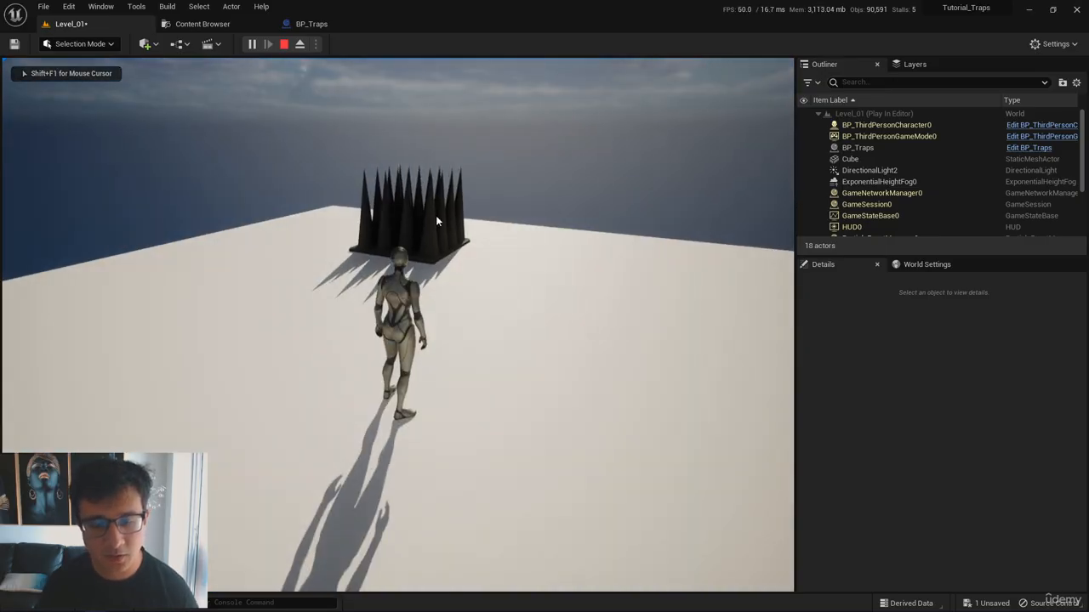
{"action": "key", "text": "Escape"}
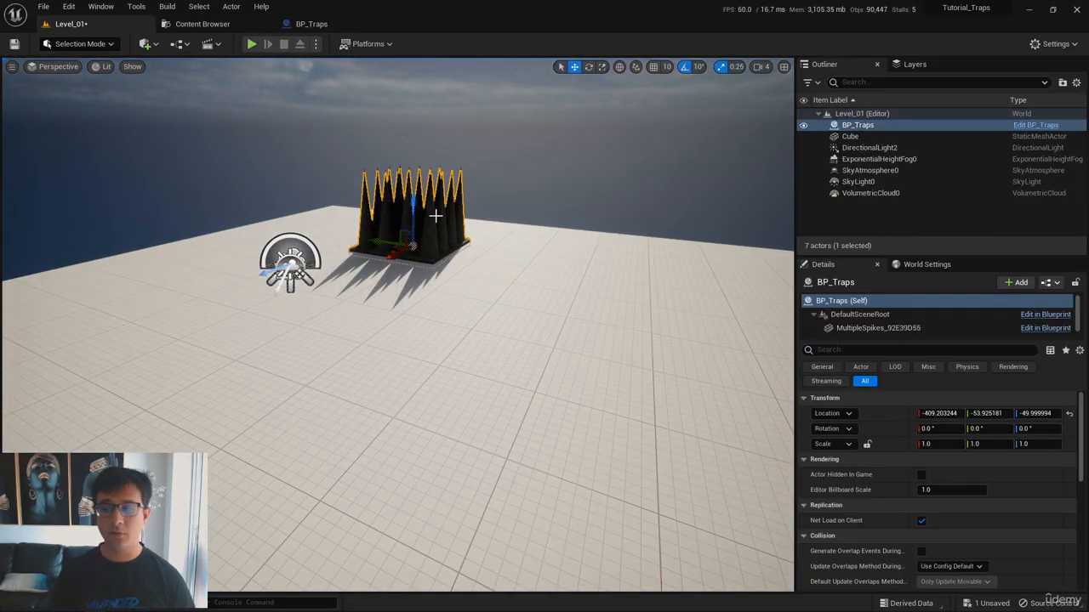
Step: Place a Player Start actor on the floor in front of the trap at about X 198, Y -359, Z 42
{"action": "left_click", "coordinate": [147, 43]}
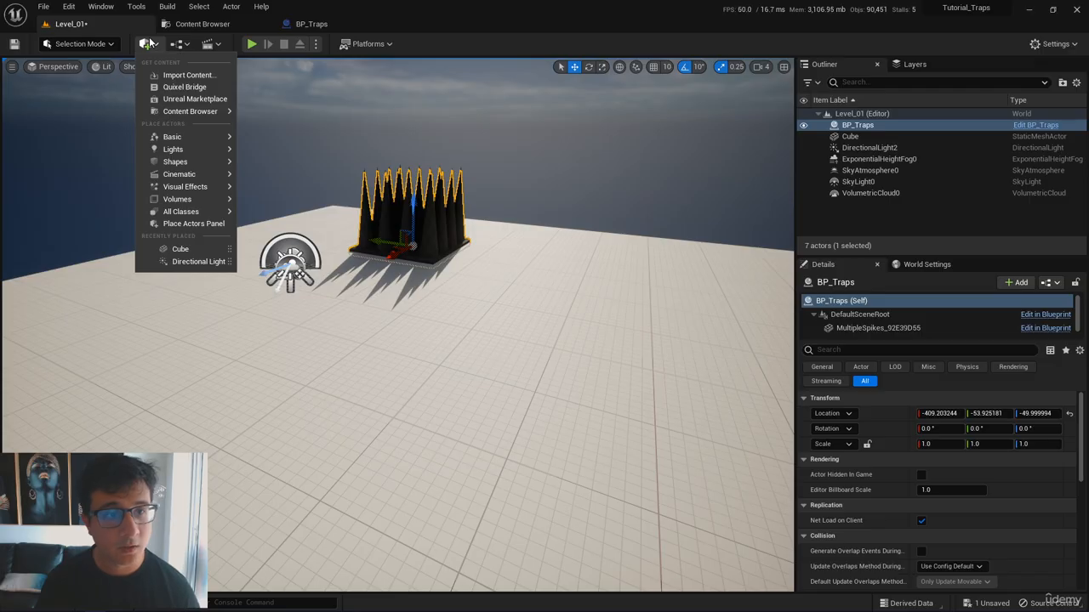
{"action": "mouse_move", "coordinate": [229, 189]}
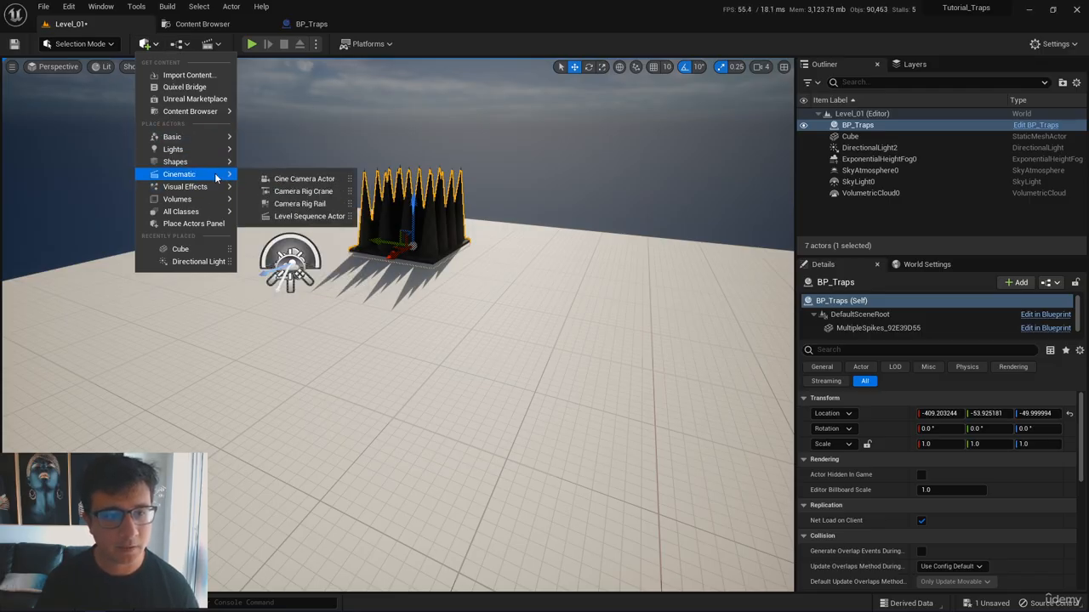
{"action": "mouse_move", "coordinate": [228, 134]}
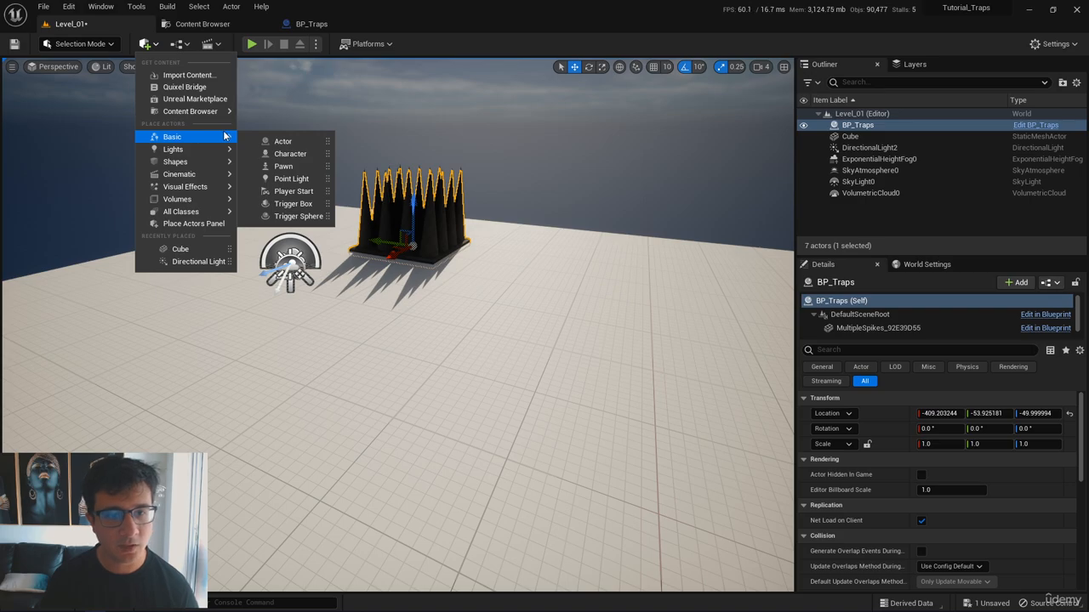
{"action": "left_click_drag", "start_coordinate": [293, 190], "coordinate": [423, 259]}
{"action": "left_click_drag", "start_coordinate": [405, 408], "coordinate": [406, 392]}
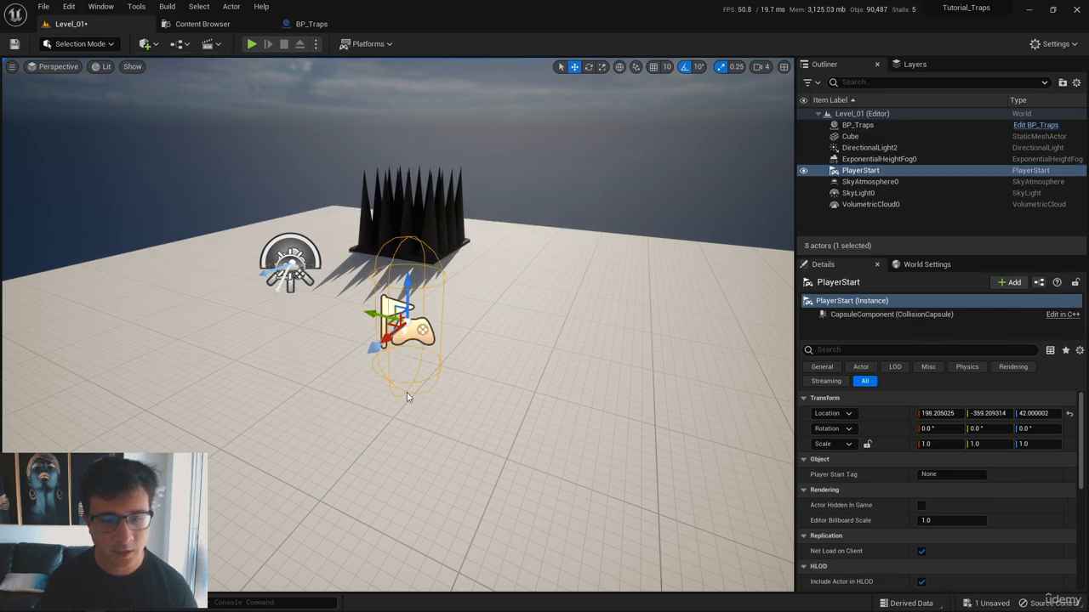
Step: Rotate the Player Start -180° about the Z axis
{"action": "key", "text": "e"}
{"action": "mouse_move", "coordinate": [348, 375]}
{"action": "right_mouse_down"}
{"action": "mouse_move", "coordinate": [442, 374]}
{"action": "mouse_move", "coordinate": [348, 374]}
{"action": "right_mouse_up"}
{"action": "key", "text": "d"}
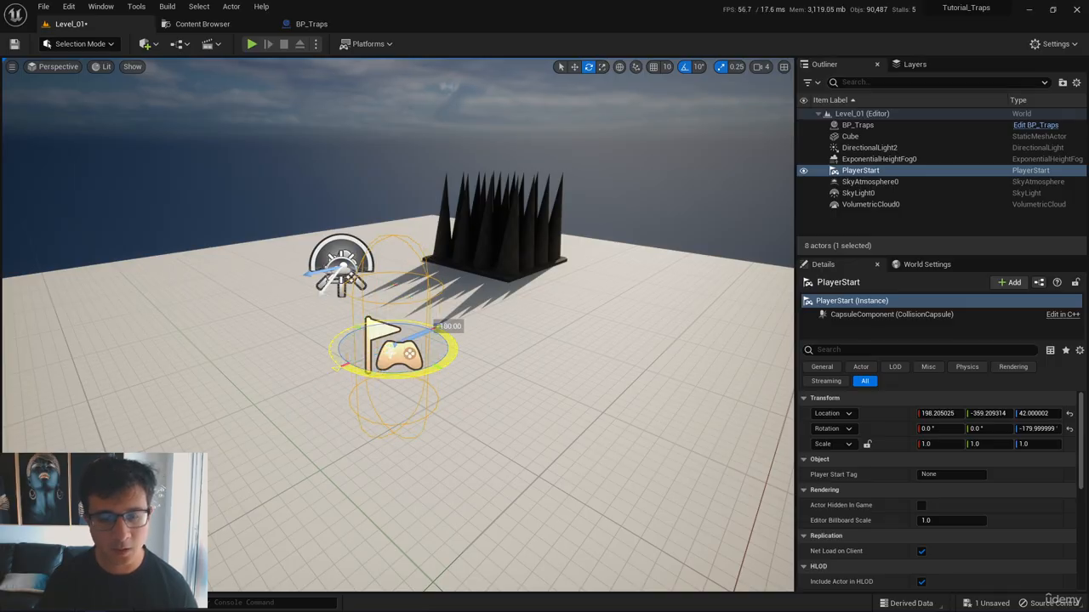
{"action": "key", "text": "e"}
{"action": "right_click_drag", "start_coordinate": [466, 366], "coordinate": [479, 375]}
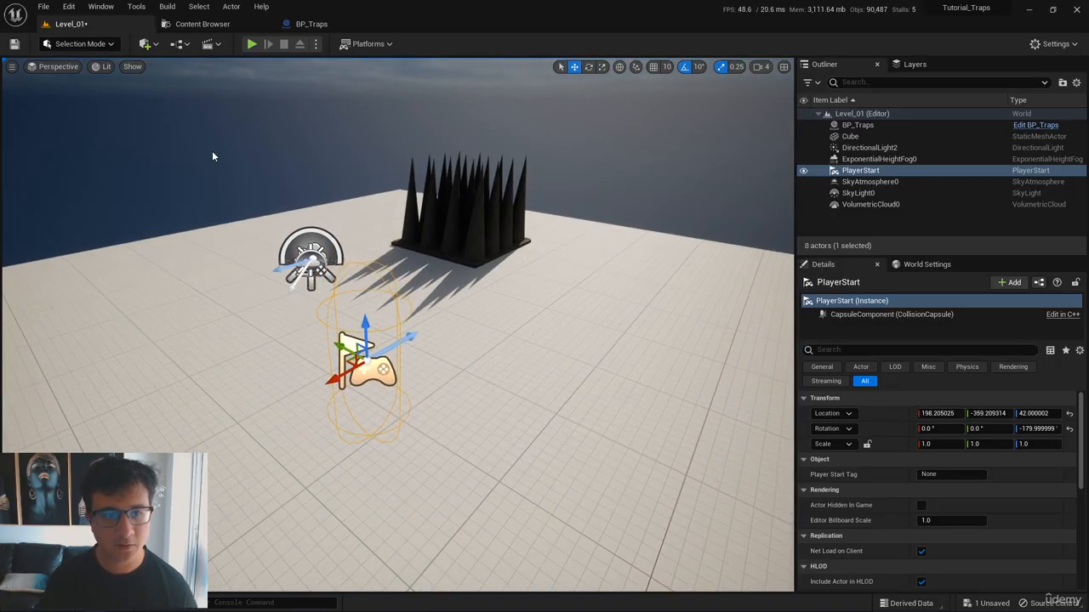
Step: Play-test the level from the Player Start, walk the character into the spike trap to check for blocking collision, and stop the simulation
{"action": "key", "text": "d"}
{"action": "right_click_drag", "start_coordinate": [213, 156], "coordinate": [66, 181]}
{"action": "key", "text": "s"}
{"action": "key", "text": "d"}
{"action": "key", "text": "s"}
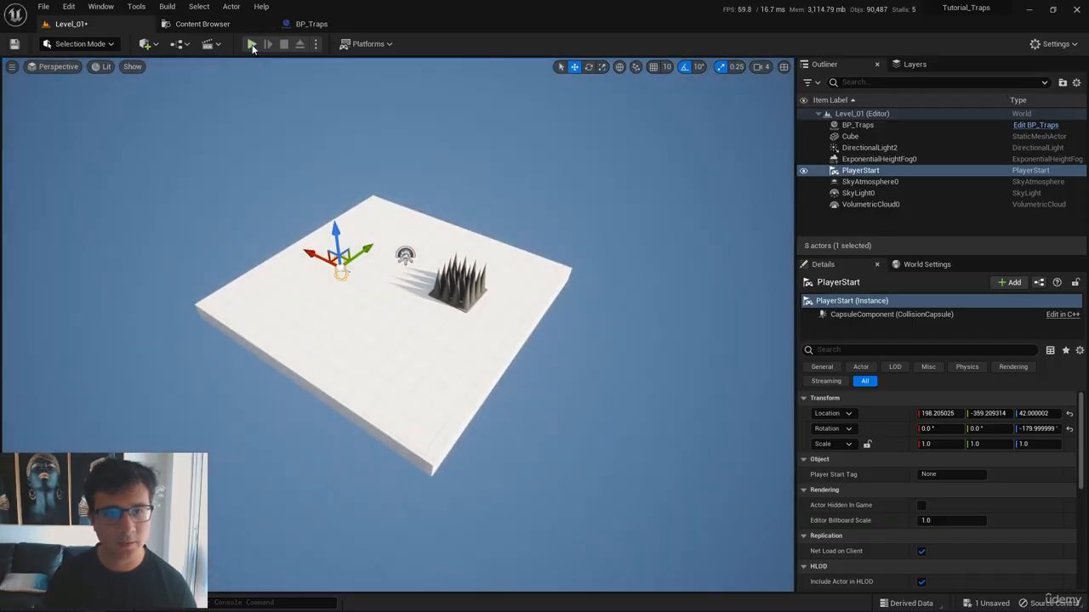
{"action": "left_click", "coordinate": [252, 44]}
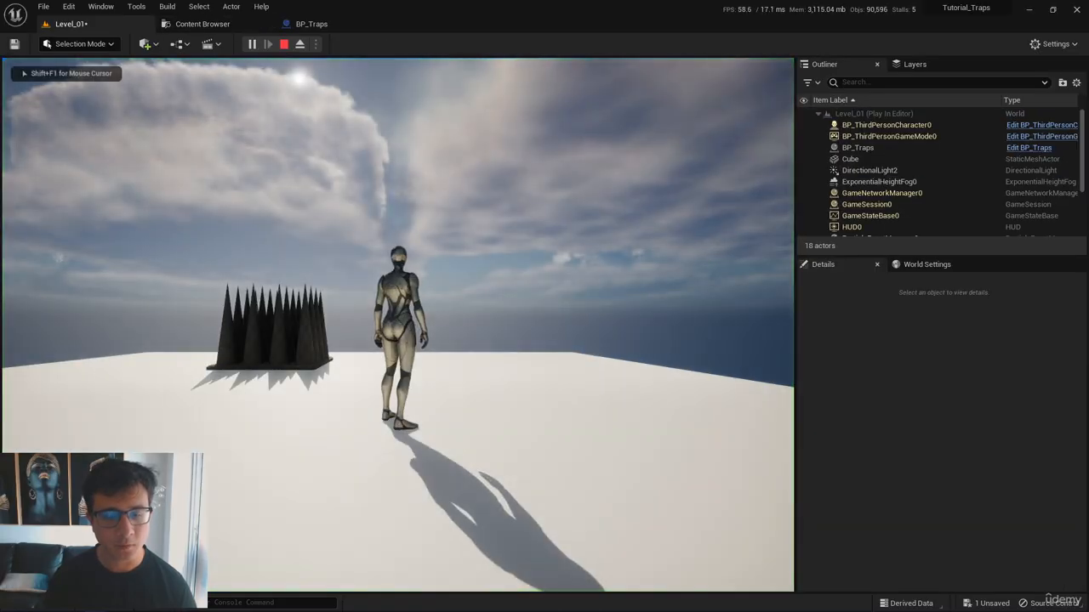
{"action": "key", "text": "w"}
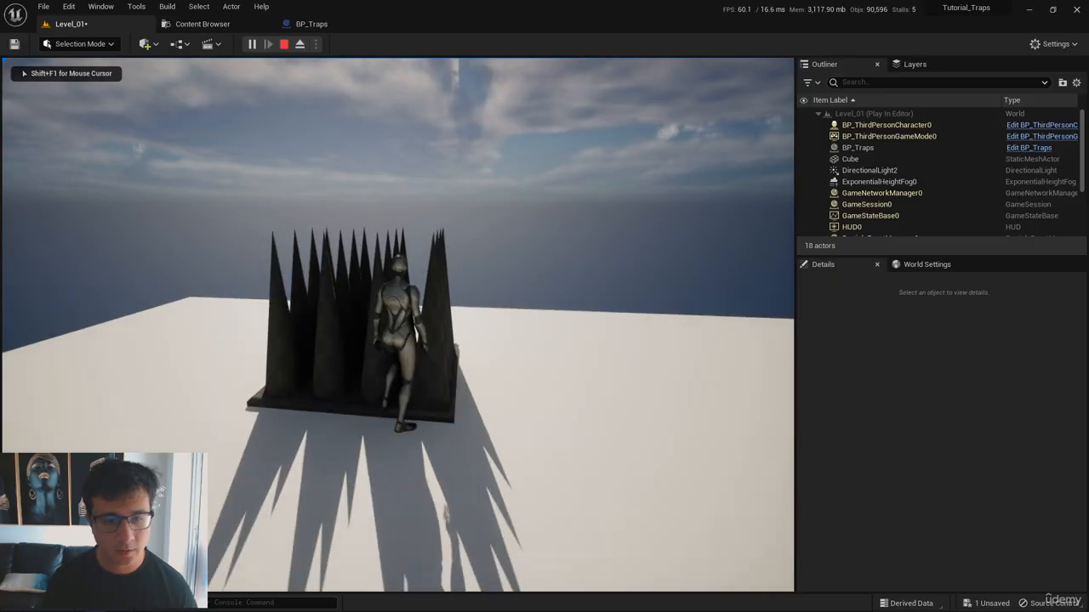
{"action": "key", "text": "s"}
{"action": "key", "text": "d"}
{"action": "key", "text": "w"}
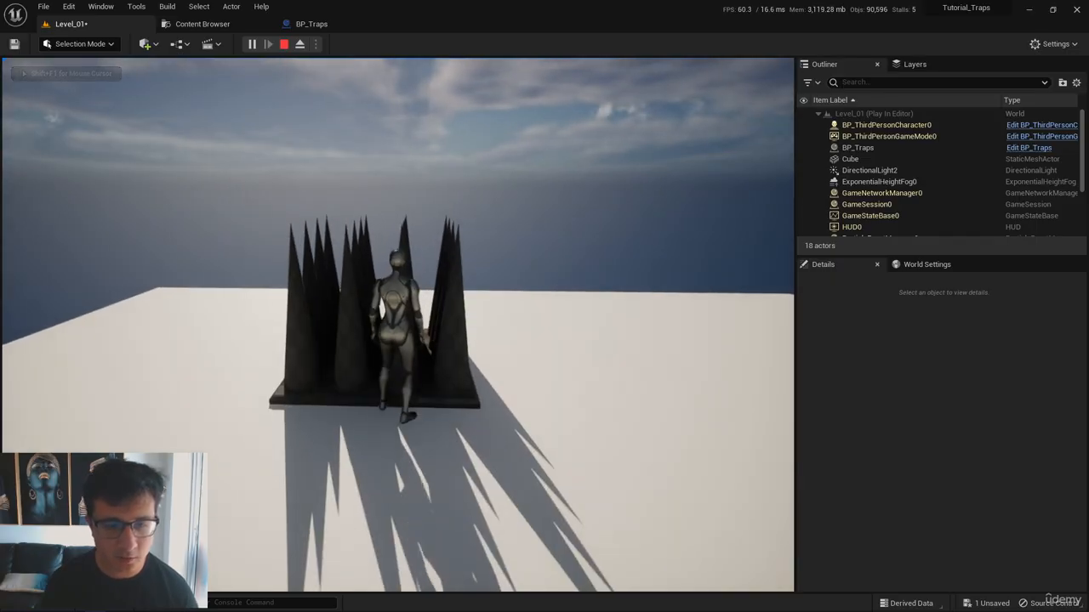
{"action": "key", "text": "s"}
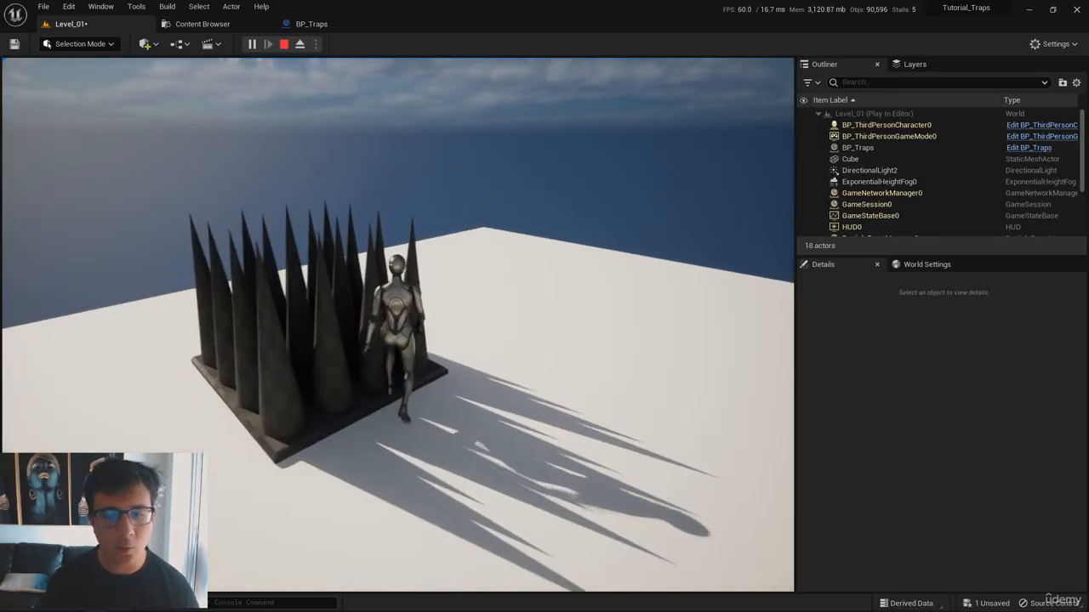
{"action": "key", "text": "a"}
{"action": "key", "text": "w"}
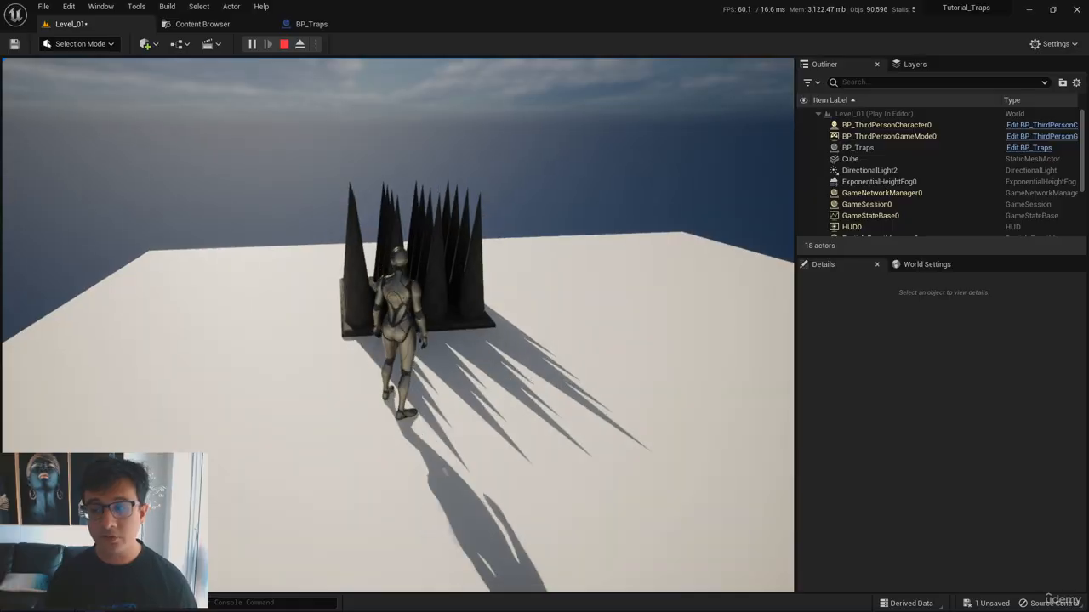
{"action": "key", "text": "Escape"}
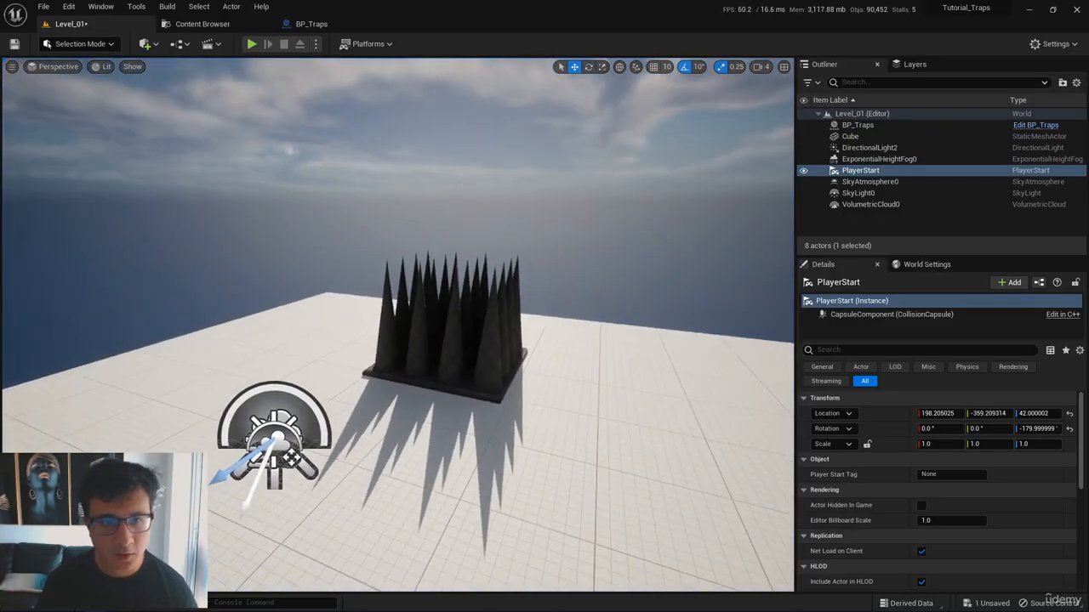
Step: Open the static mesh used by the MultipleSpikes component of BP_Traps in the mesh editor
{"action": "left_click", "coordinate": [308, 31]}
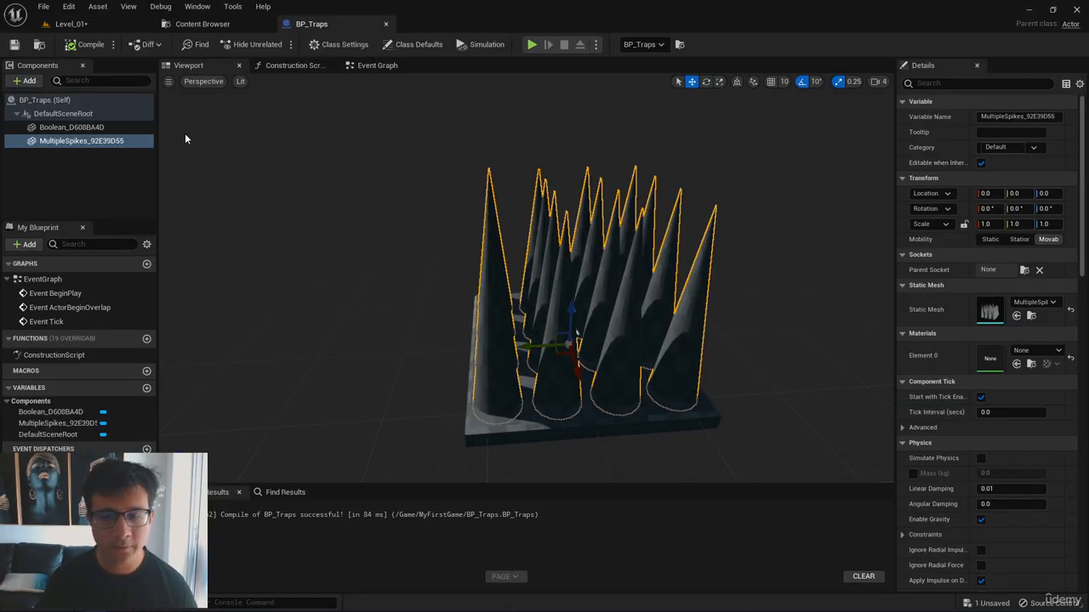
{"action": "double_click", "coordinate": [987, 311]}
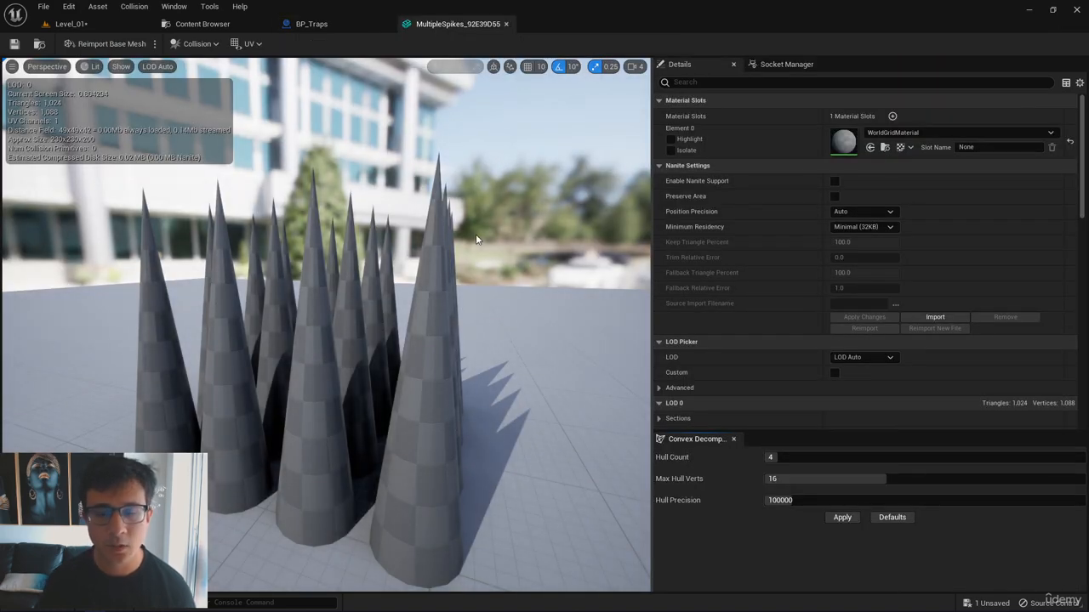
{"action": "left_click", "coordinate": [330, 22]}
{"action": "double_click", "coordinate": [991, 310]}
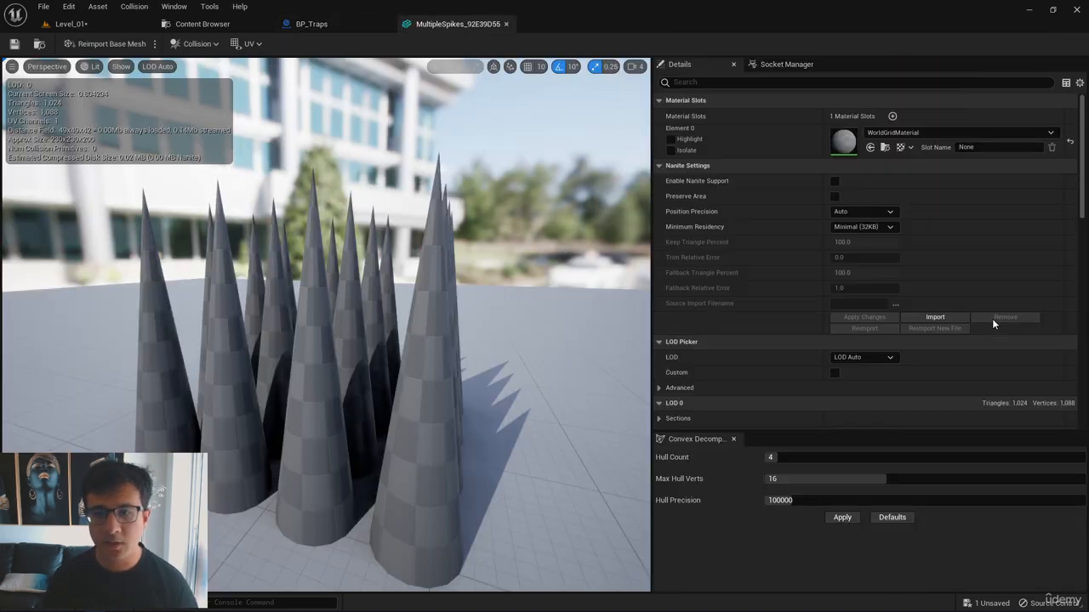
{"action": "scroll", "coordinate": [391, 315], "scroll_direction": "down", "scroll_amount": 5}
{"action": "scroll", "coordinate": [374, 330], "scroll_direction": "up", "scroll_amount": 4}
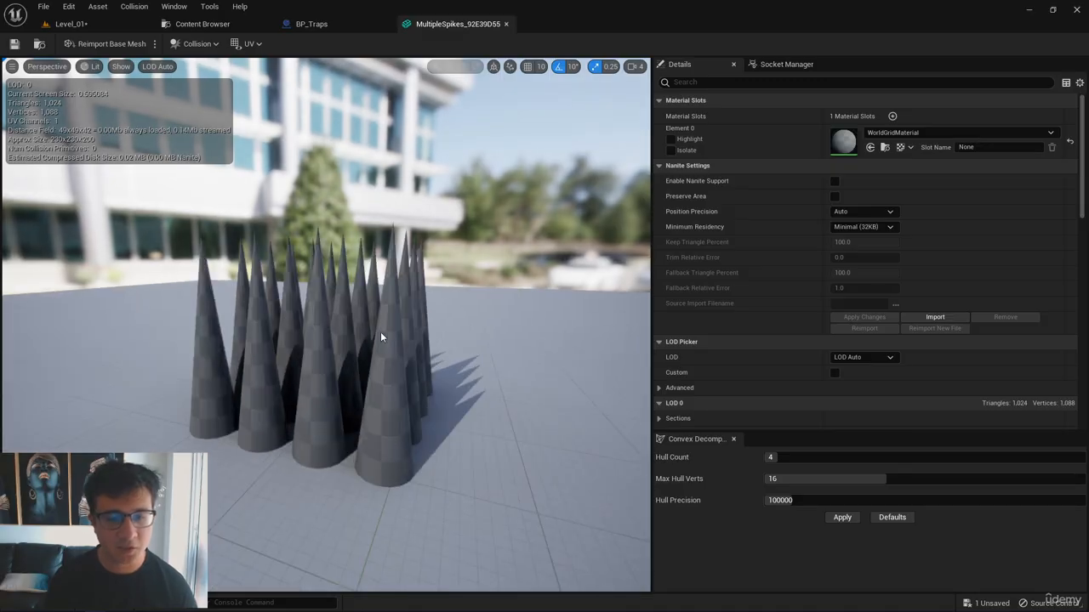
{"action": "mouse_move", "coordinate": [353, 334]}
{"action": "left_mouse_down"}
{"action": "mouse_move", "coordinate": [485, 400]}
{"action": "mouse_move", "coordinate": [425, 349]}
{"action": "mouse_move", "coordinate": [425, 383]}
{"action": "mouse_move", "coordinate": [460, 425]}
{"action": "mouse_move", "coordinate": [409, 340]}
{"action": "mouse_move", "coordinate": [357, 319]}
{"action": "mouse_move", "coordinate": [374, 340]}
{"action": "mouse_move", "coordinate": [346, 335]}
{"action": "left_mouse_up"}
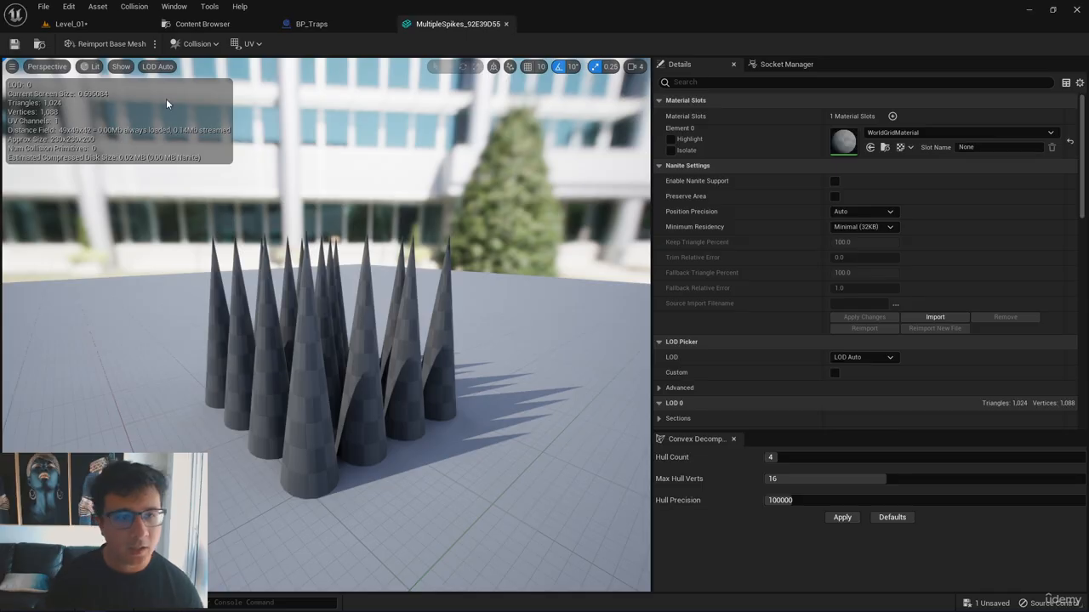
Step: Show the spike mesh's simple and complex collision and examine its collision wireframe around the cones
{"action": "left_click", "coordinate": [119, 67]}
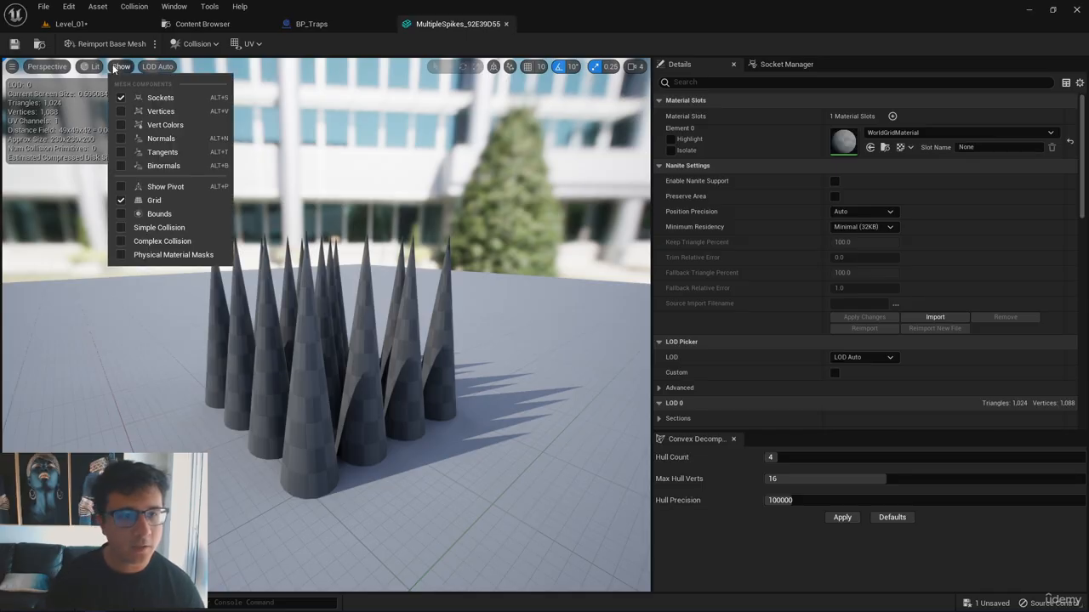
{"action": "left_click", "coordinate": [142, 228]}
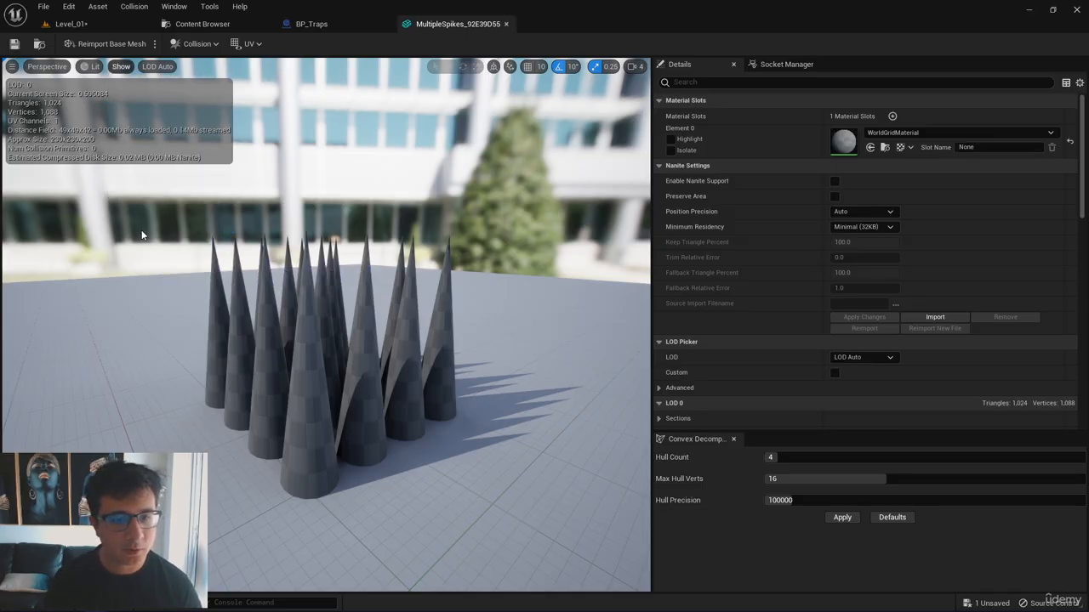
{"action": "left_click", "coordinate": [126, 67]}
{"action": "mouse_move", "coordinate": [318, 462]}
{"action": "right_mouse_down"}
{"action": "mouse_move", "coordinate": [315, 473]}
{"action": "mouse_move", "coordinate": [332, 458]}
{"action": "right_mouse_up"}
{"action": "key", "text": "w"}
{"action": "key", "text": "s"}
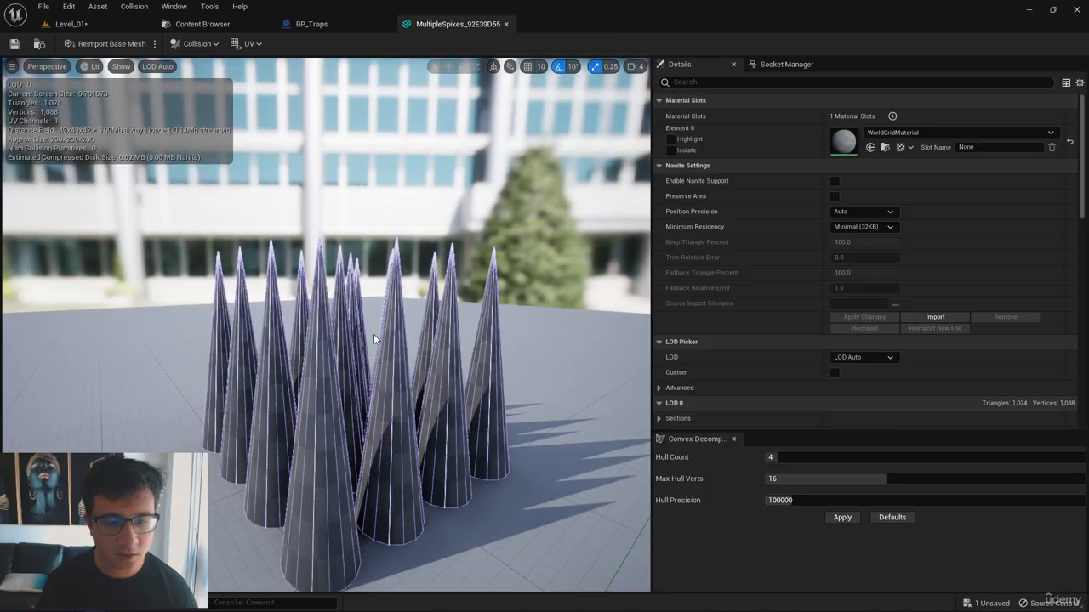
{"action": "key", "text": "w"}
{"action": "mouse_move", "coordinate": [374, 339]}
{"action": "right_mouse_down"}
{"action": "mouse_move", "coordinate": [419, 364]}
{"action": "mouse_move", "coordinate": [408, 366]}
{"action": "mouse_move", "coordinate": [416, 372]}
{"action": "mouse_move", "coordinate": [360, 330]}
{"action": "right_mouse_up"}
{"action": "key", "text": "s"}
{"action": "key", "text": "d"}
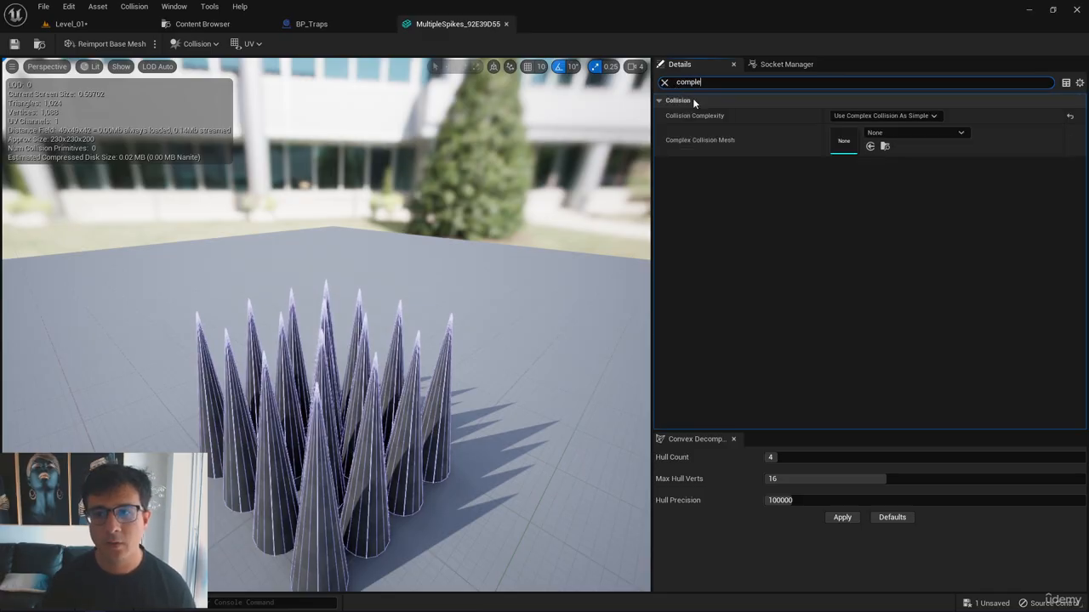
Step: Set the spike mesh's Collision Complexity to Project Default, clear the property filter and save the mesh
{"action": "left_click", "coordinate": [842, 115]}
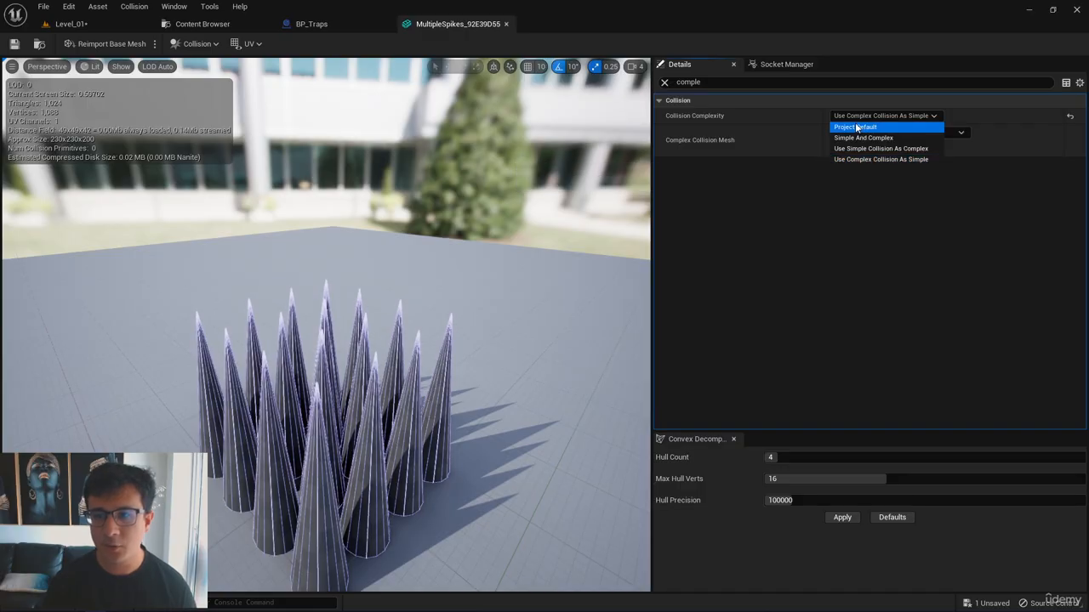
{"action": "left_click", "coordinate": [855, 127]}
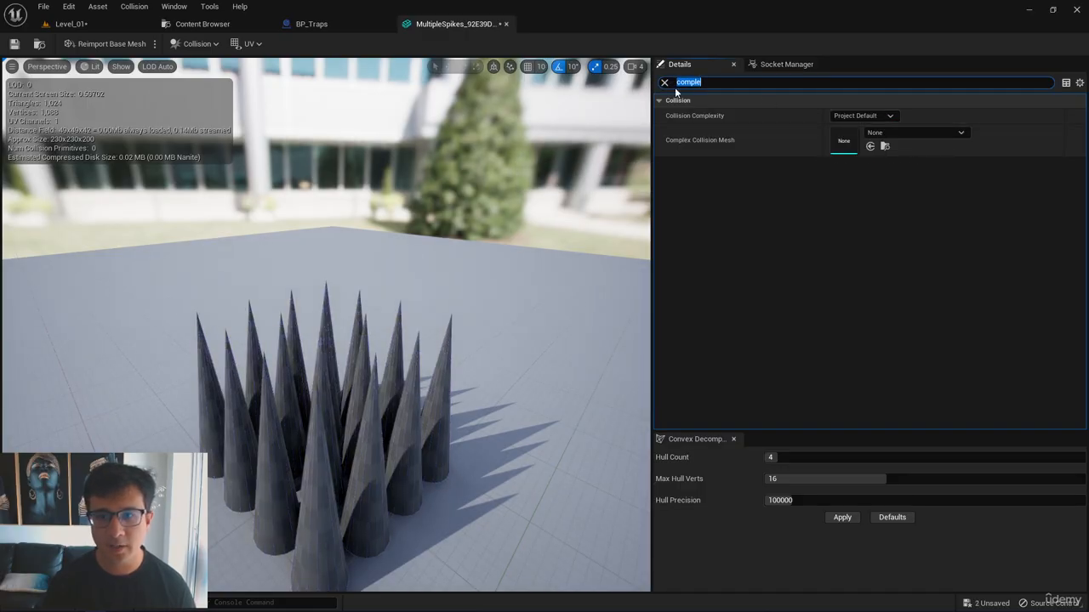
{"action": "key", "text": "BackSpace"}
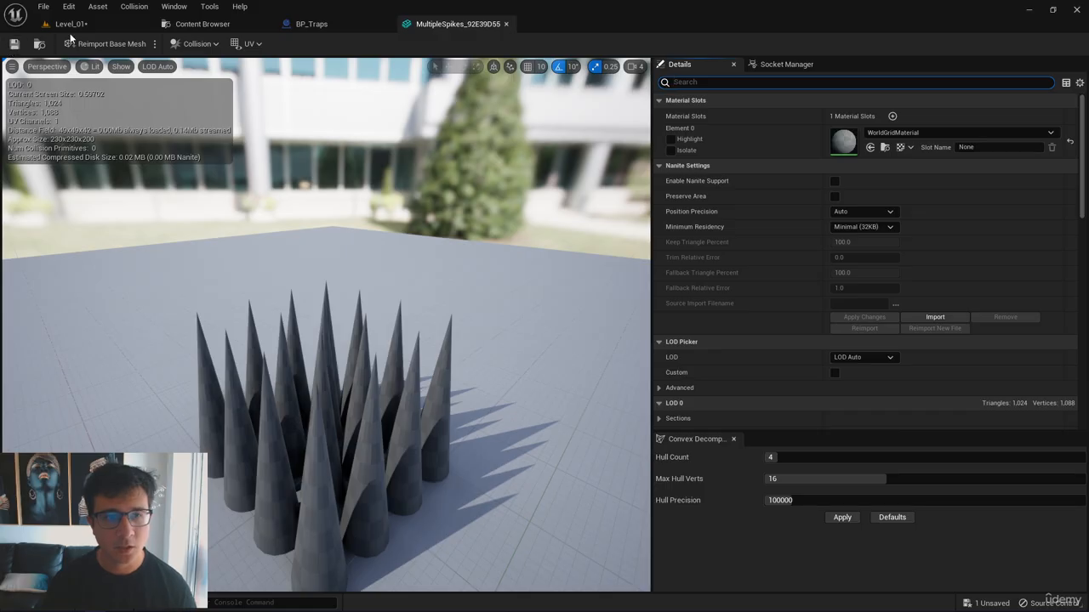
Step: Play Level_01 from a spot on the floor near the trap, walk the character through the spikes, and stop the simulation
{"action": "left_click", "coordinate": [92, 25]}
{"action": "right_click", "coordinate": [360, 207]}
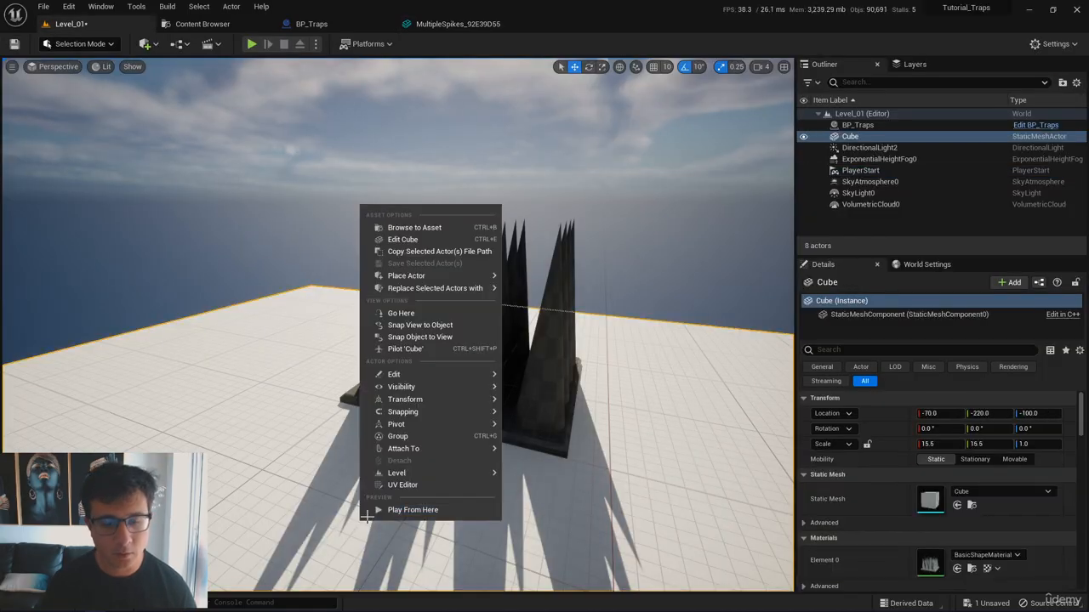
{"action": "left_click", "coordinate": [378, 515]}
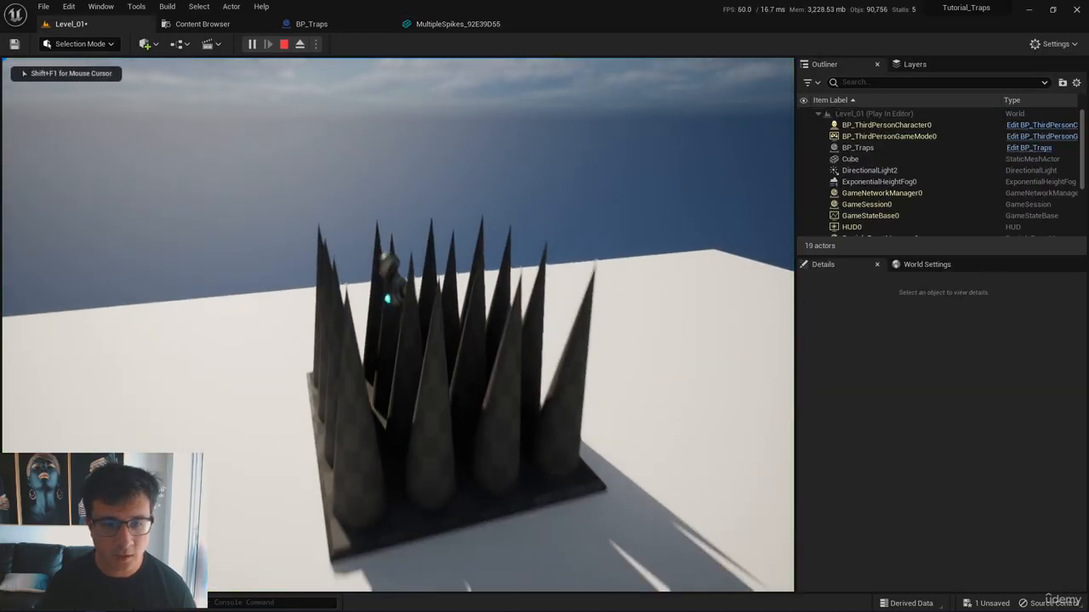
{"action": "key", "text": "s"}
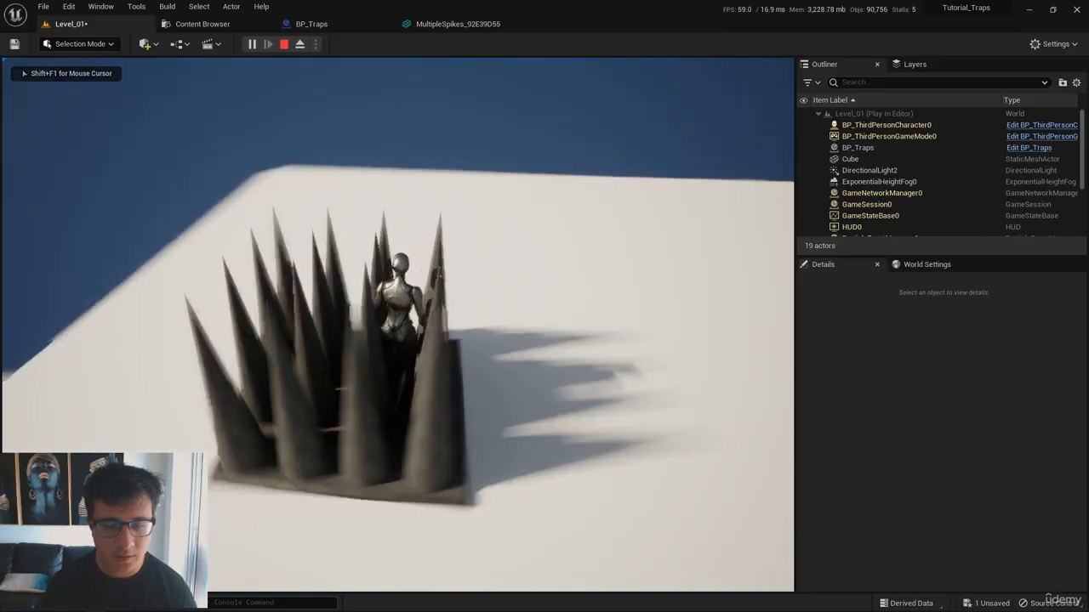
{"action": "key", "text": "w"}
{"action": "key", "text": "s"}
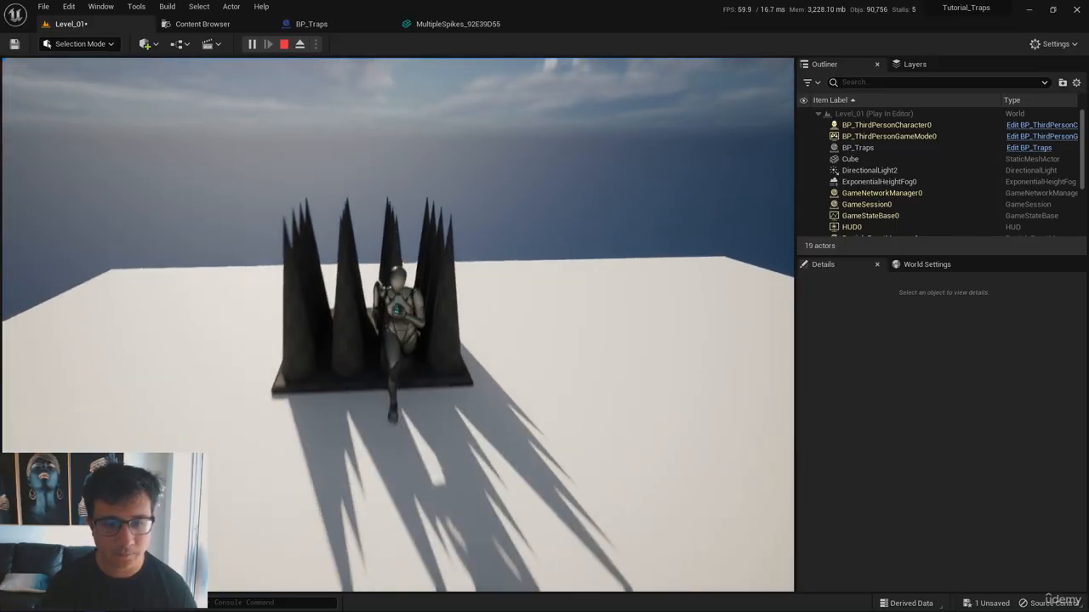
{"action": "key", "text": "w"}
{"action": "key", "text": "Escape"}
Step: Open the static mesh of the Boolean_D608BA4D base component of BP_Traps in the mesh editor
{"action": "left_click", "coordinate": [442, 24]}
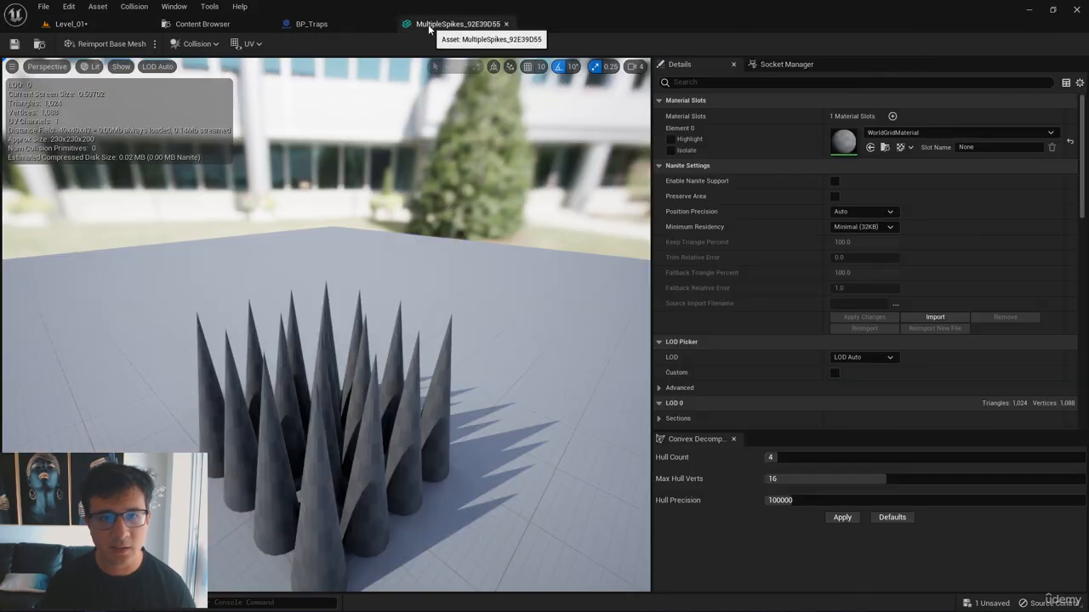
{"action": "left_click", "coordinate": [341, 30]}
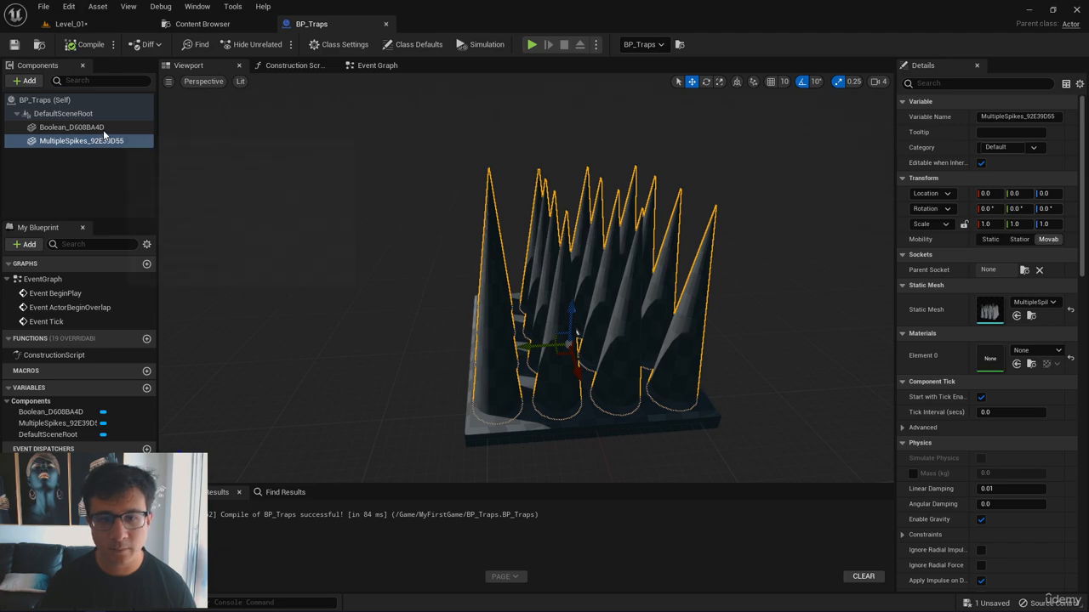
{"action": "left_click", "coordinate": [103, 129]}
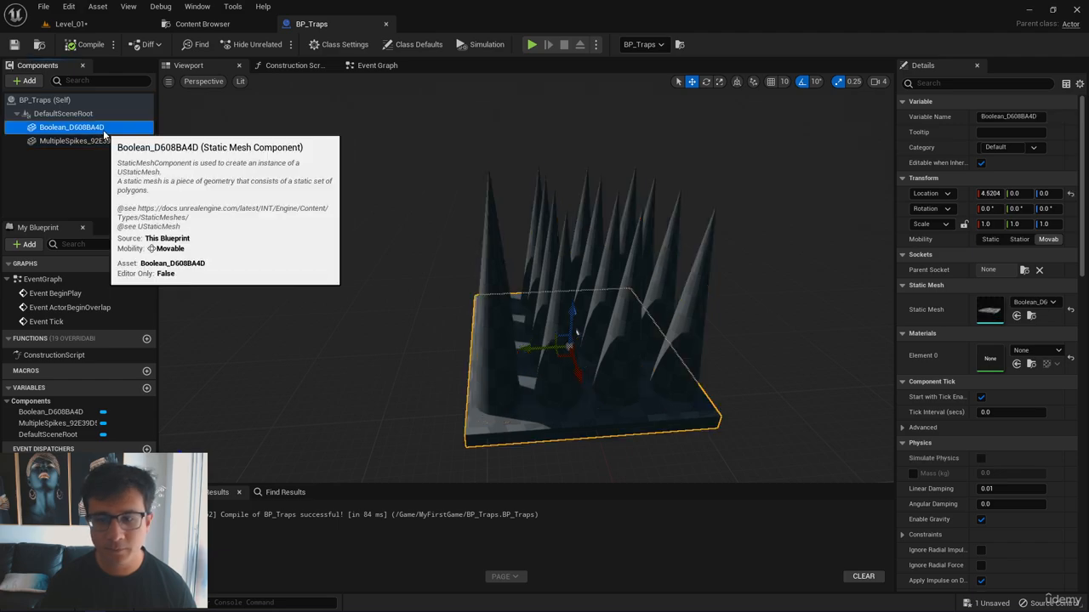
{"action": "double_click", "coordinate": [995, 309]}
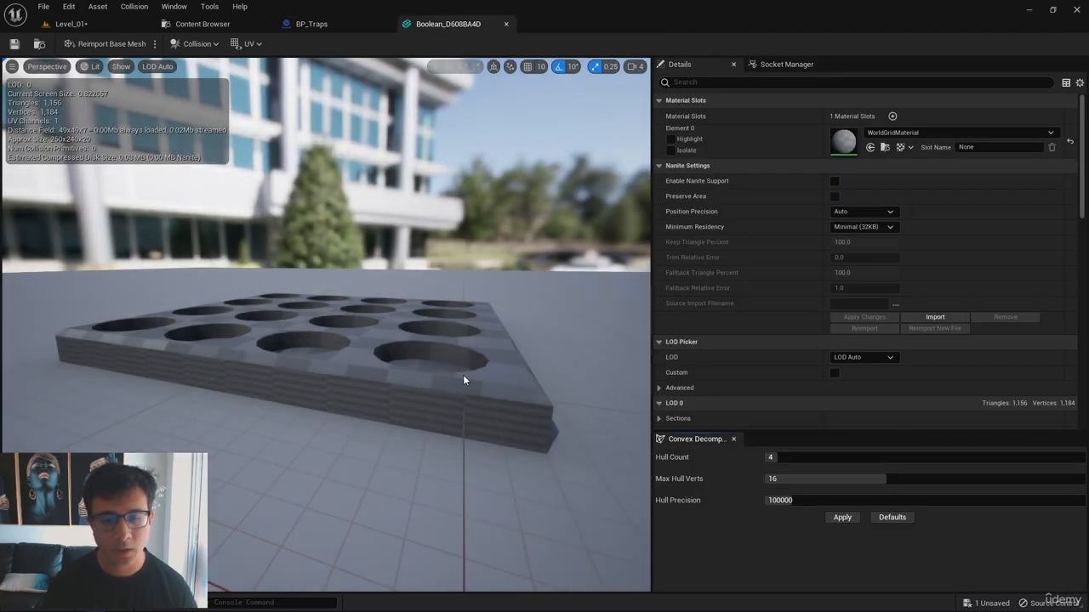
{"action": "mouse_move", "coordinate": [463, 380]}
{"action": "left_mouse_down"}
{"action": "mouse_move", "coordinate": [528, 353]}
{"action": "mouse_move", "coordinate": [465, 377]}
{"action": "left_mouse_up"}
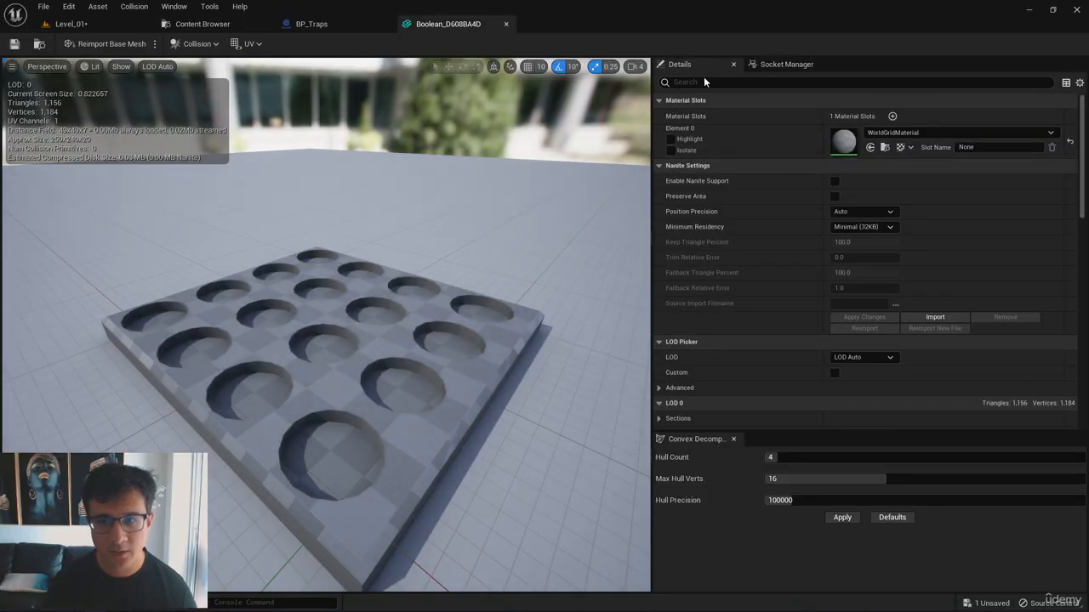
Step: Filter the base mesh's properties by "comple", set Collision Complexity to Project Default, and clear the filter
{"action": "type", "text": "comple"}
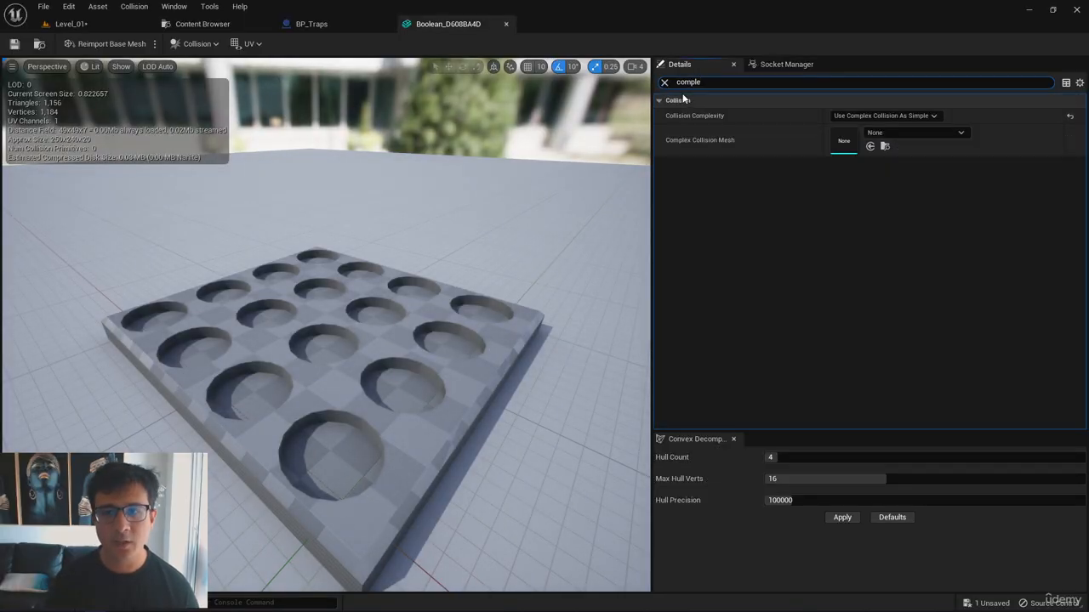
{"action": "left_click", "coordinate": [862, 116]}
{"action": "left_click", "coordinate": [853, 127]}
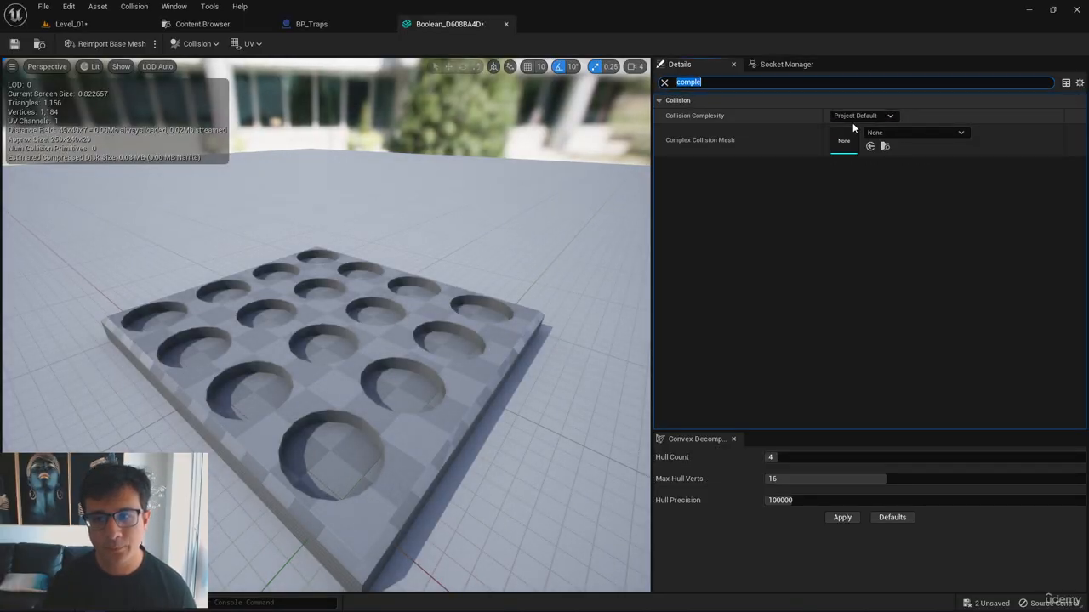
{"action": "left_click", "coordinate": [665, 83]}
Step: Add a Box Simplified Collision to the base mesh, save the mesh and return to Level_01
{"action": "left_click_drag", "start_coordinate": [403, 420], "coordinate": [328, 405]}
{"action": "scroll", "coordinate": [327, 325], "scroll_direction": "down", "scroll_amount": 5}
{"action": "scroll", "coordinate": [327, 325], "scroll_direction": "up", "scroll_amount": 6}
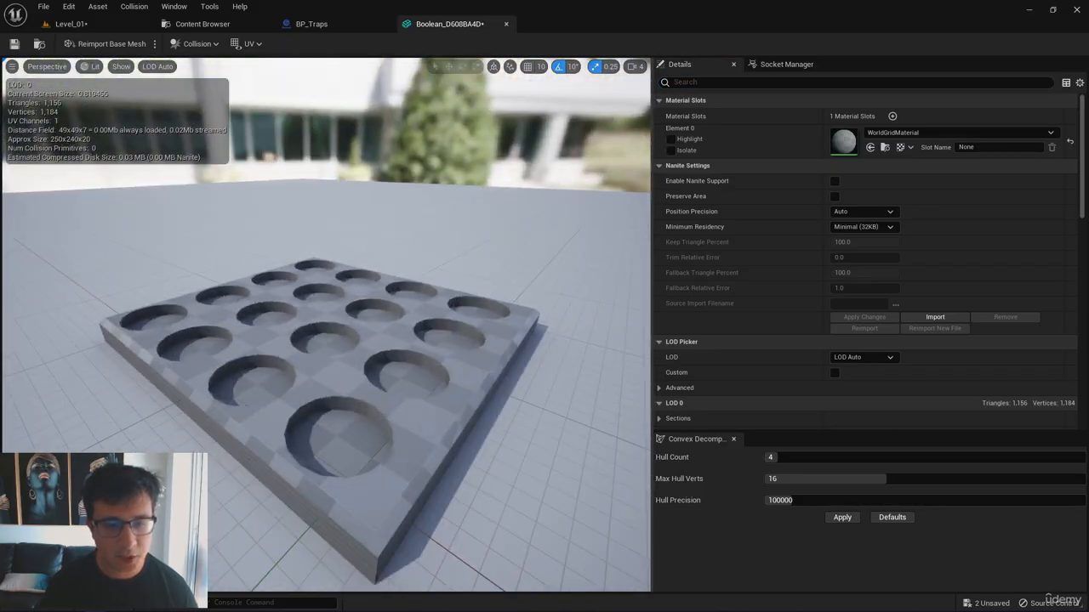
{"action": "left_click", "coordinate": [123, 67]}
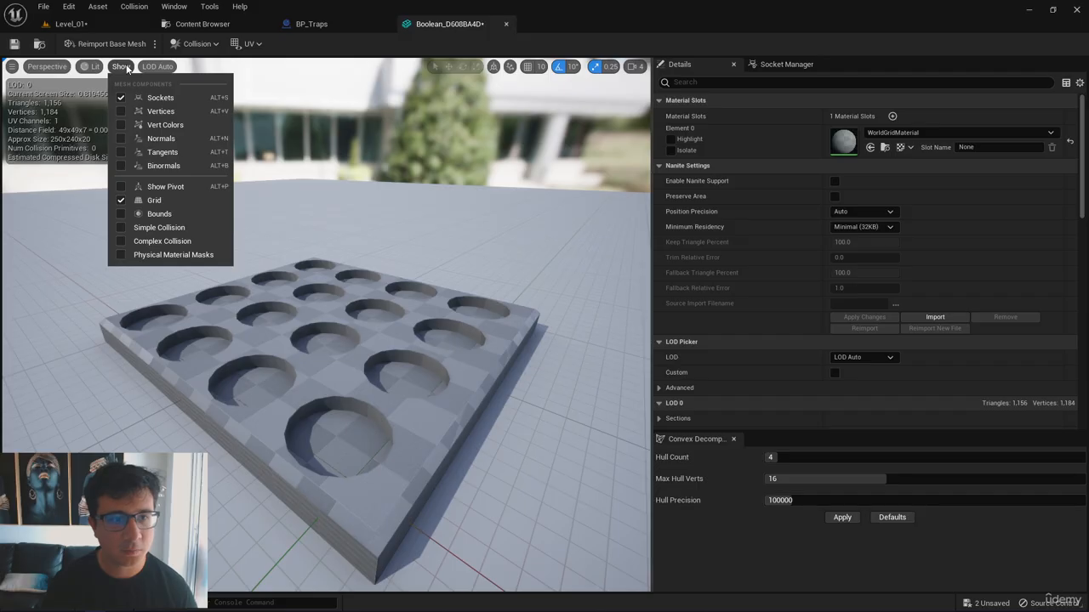
{"action": "left_click", "coordinate": [193, 43]}
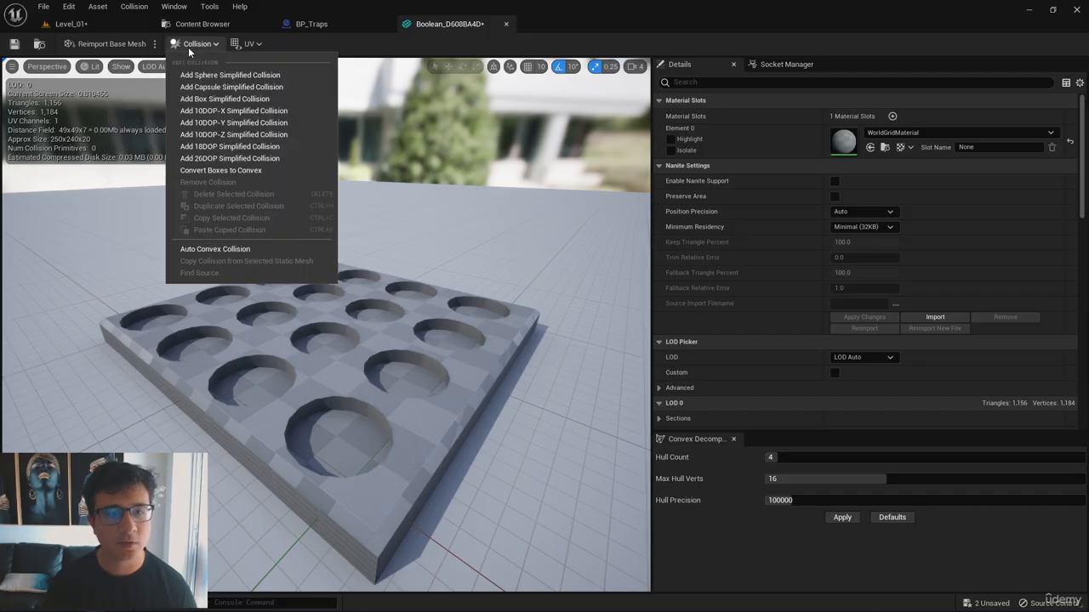
{"action": "left_click", "coordinate": [227, 100]}
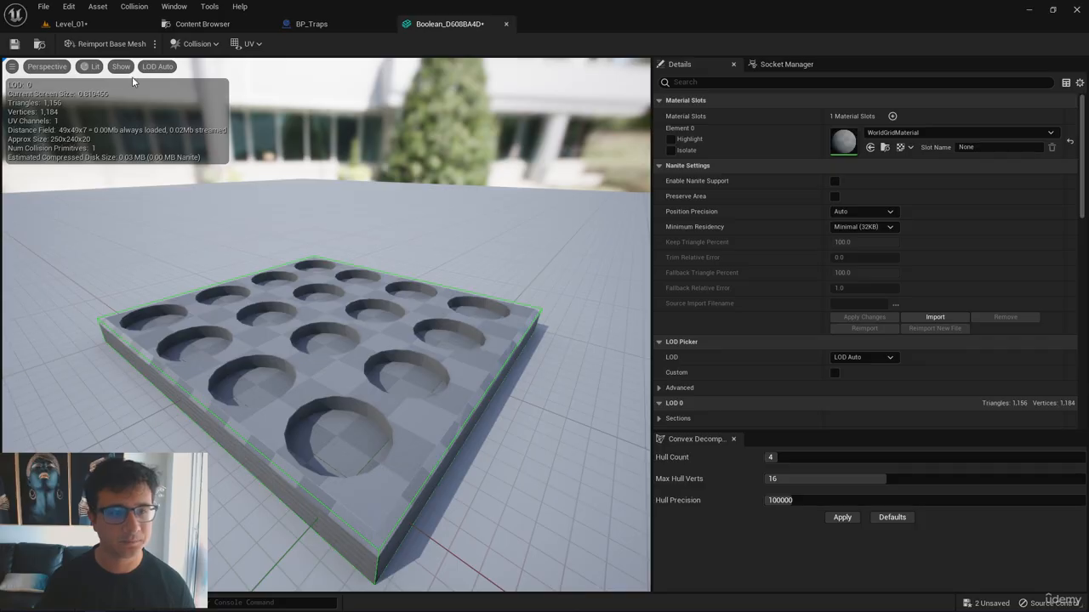
{"action": "left_click", "coordinate": [79, 23]}
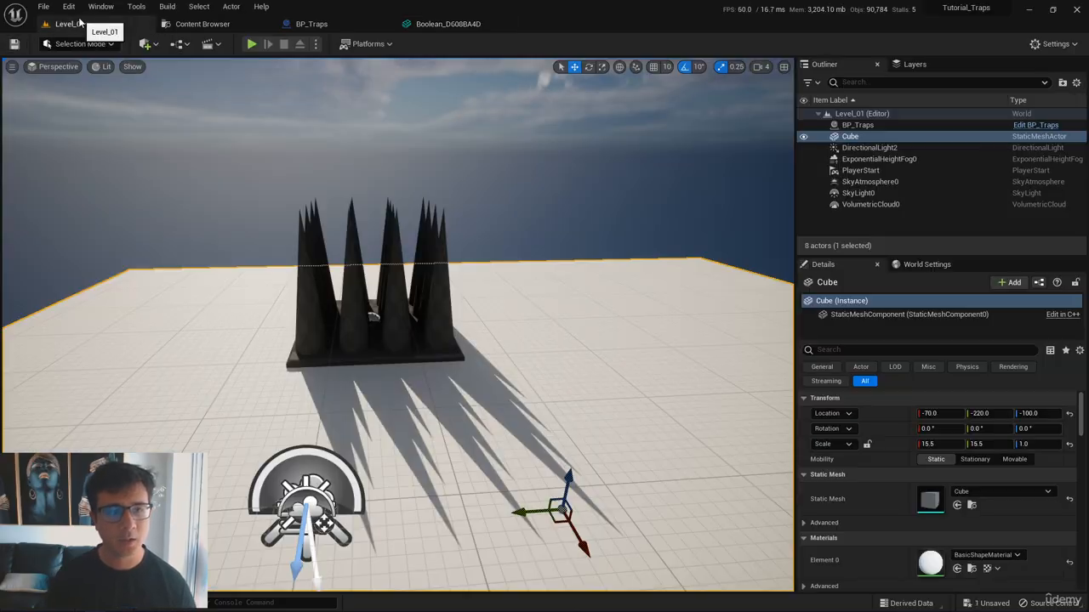
Step: Play Level_01 to test the base's new collision by walking the character across the trap and back, and stop the simulation
{"action": "key", "text": "alt+p"}
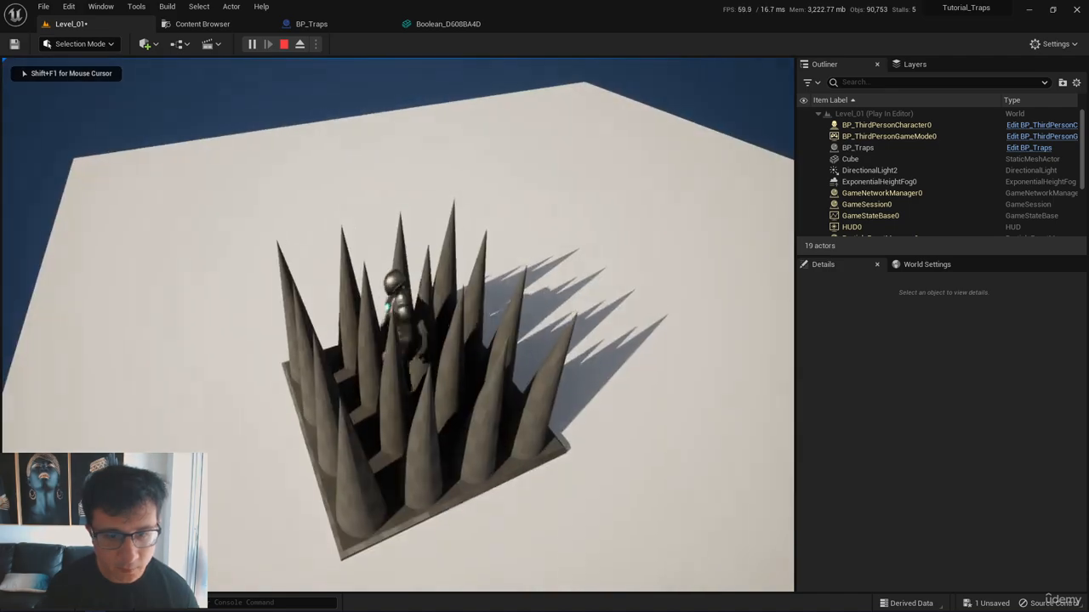
{"action": "key", "text": "s"}
{"action": "key", "text": "w"}
{"action": "key", "text": "s"}
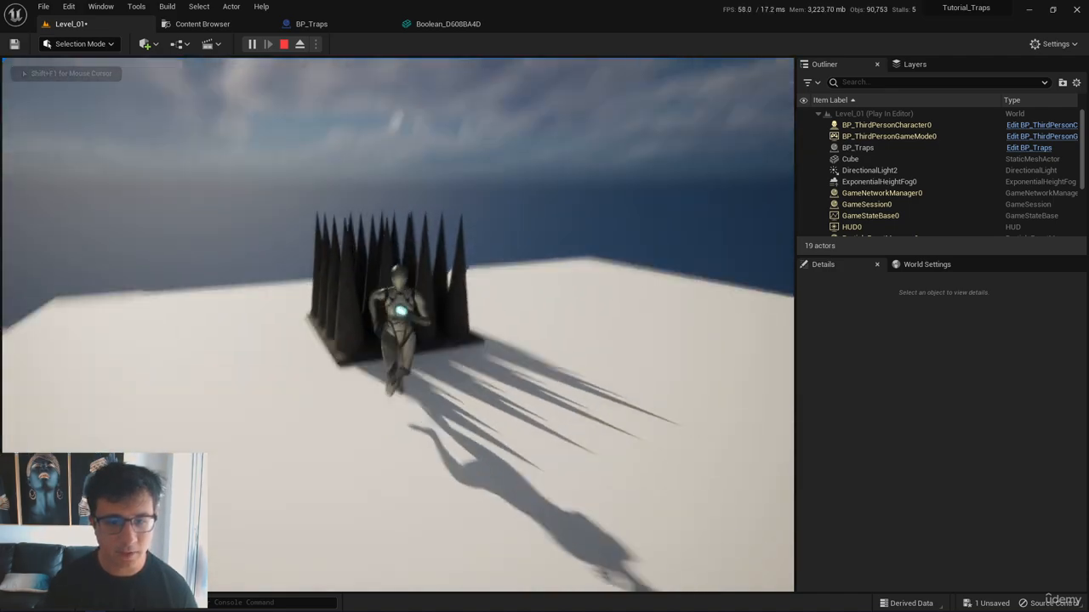
{"action": "key", "text": "w"}
{"action": "key", "text": "Escape"}
Step: Duplicate the BP_Traps actor in Level_01 and place the copy beside the original along the Y axis, at about Y -706
{"action": "right_click_drag", "start_coordinate": [398, 325], "coordinate": [292, 289]}
{"action": "left_click", "coordinate": [275, 308]}
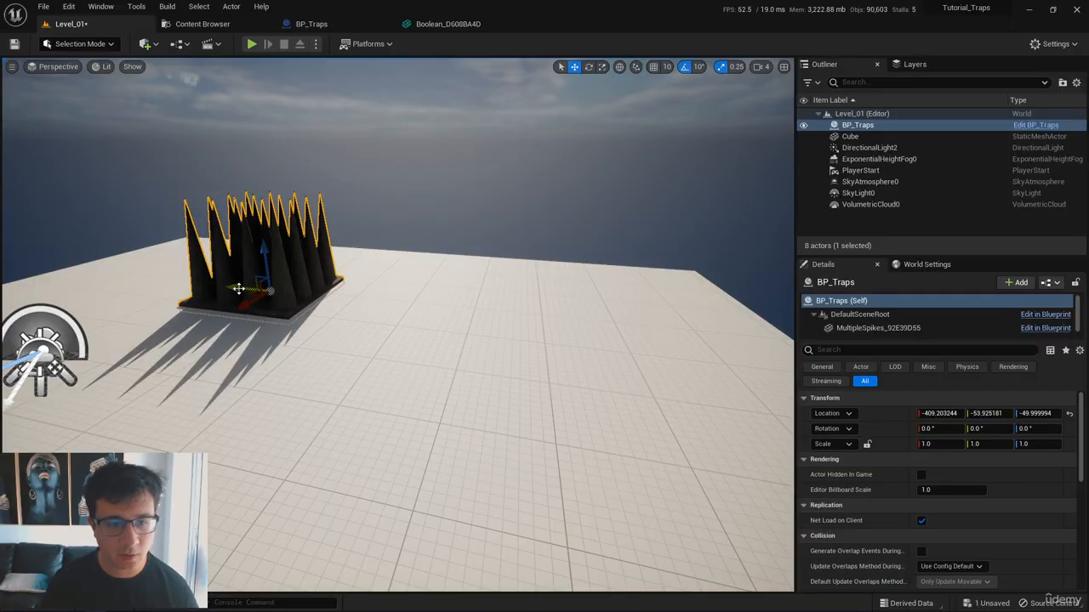
{"action": "left_click_drag", "start_coordinate": [238, 289], "coordinate": [548, 314], "text": "alt"}
{"action": "right_click_drag", "start_coordinate": [549, 314], "coordinate": [544, 349]}
Step: Play Level_01 with both traps, run the character around between them, and stop the simulation
{"action": "left_click", "coordinate": [251, 44]}
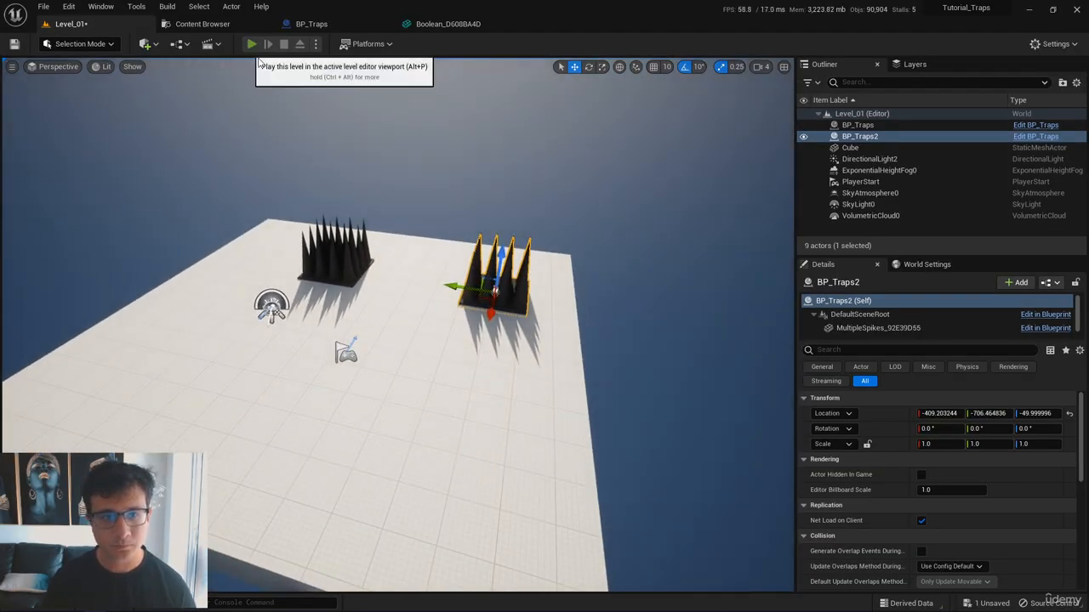
{"action": "key", "text": "w"}
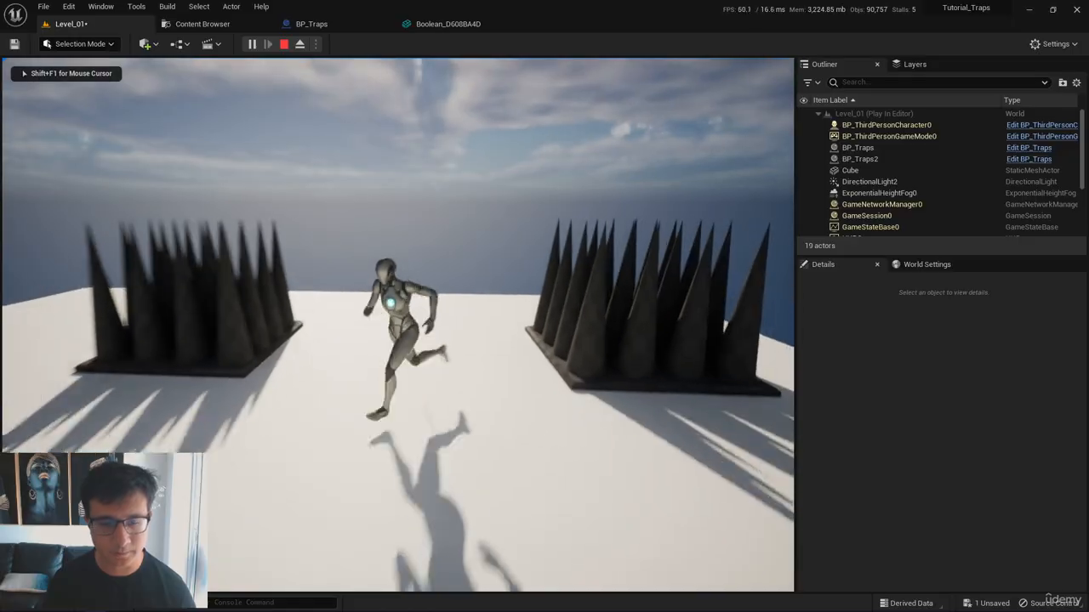
{"action": "key", "text": "Escape"}
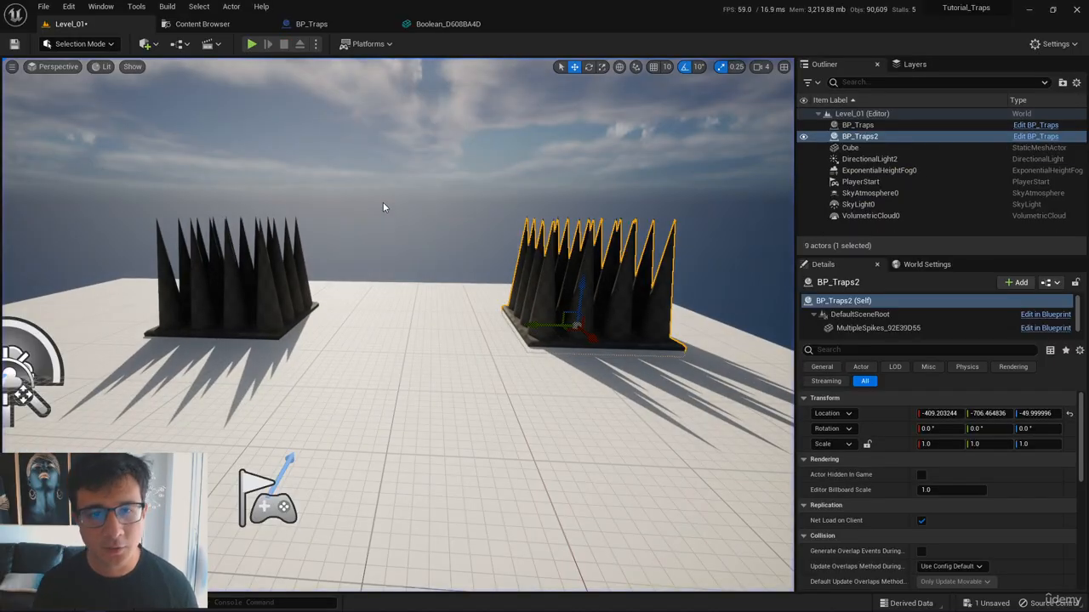
Step: Close the Boolean_D608BA4D mesh editor and return to the BP_Traps blueprint's viewport
{"action": "middle_click", "coordinate": [435, 29]}
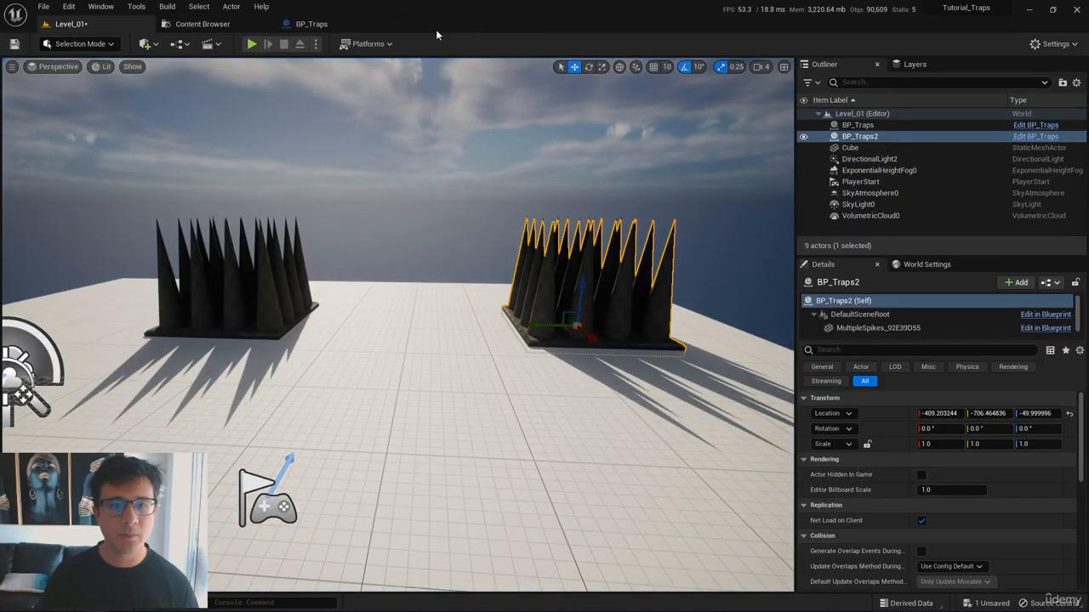
{"action": "left_click", "coordinate": [323, 26]}
{"action": "right_click_drag", "start_coordinate": [428, 203], "coordinate": [452, 225]}
Step: Try lowering the MultipleSpikes component through the holes in the trap's base, and undo the move
{"action": "left_click", "coordinate": [497, 284]}
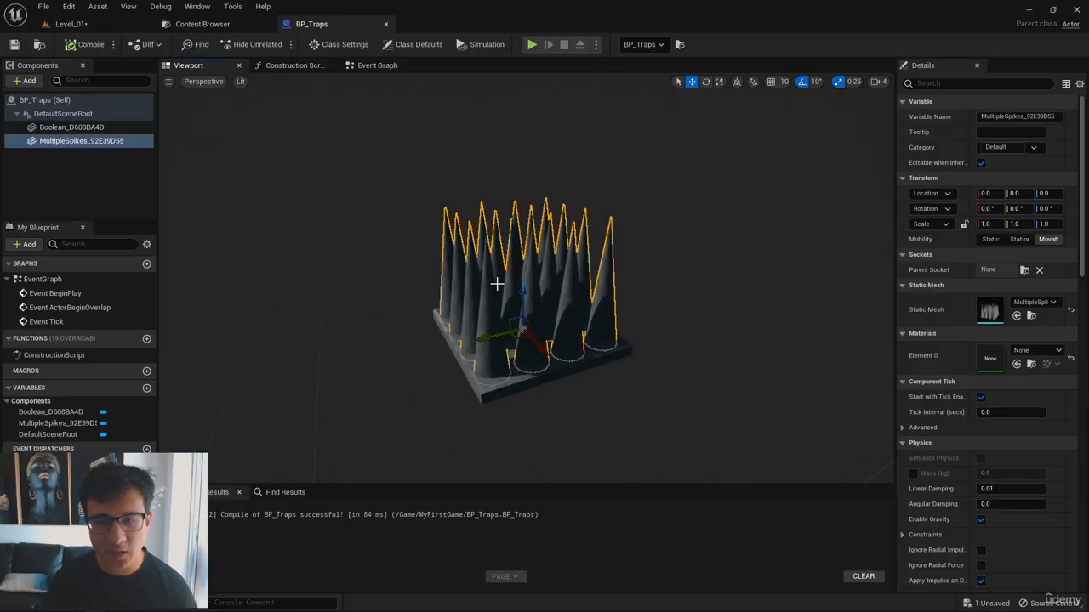
{"action": "left_click_drag", "start_coordinate": [522, 289], "coordinate": [512, 362]}
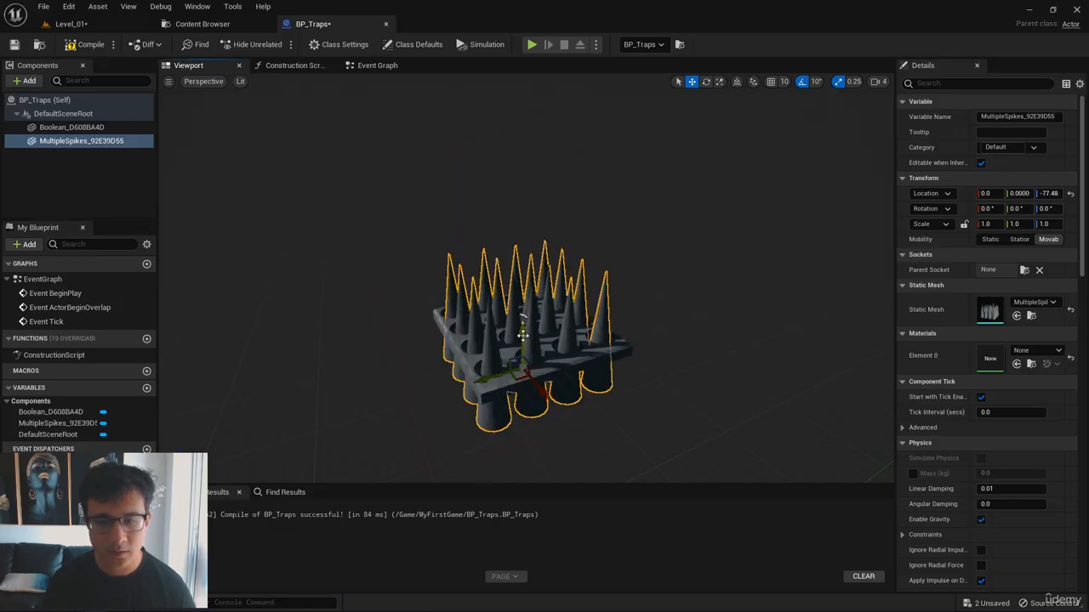
{"action": "key", "text": "ctrl+z"}
{"action": "right_click_drag", "start_coordinate": [523, 335], "coordinate": [400, 340]}
{"action": "key", "text": "d"}
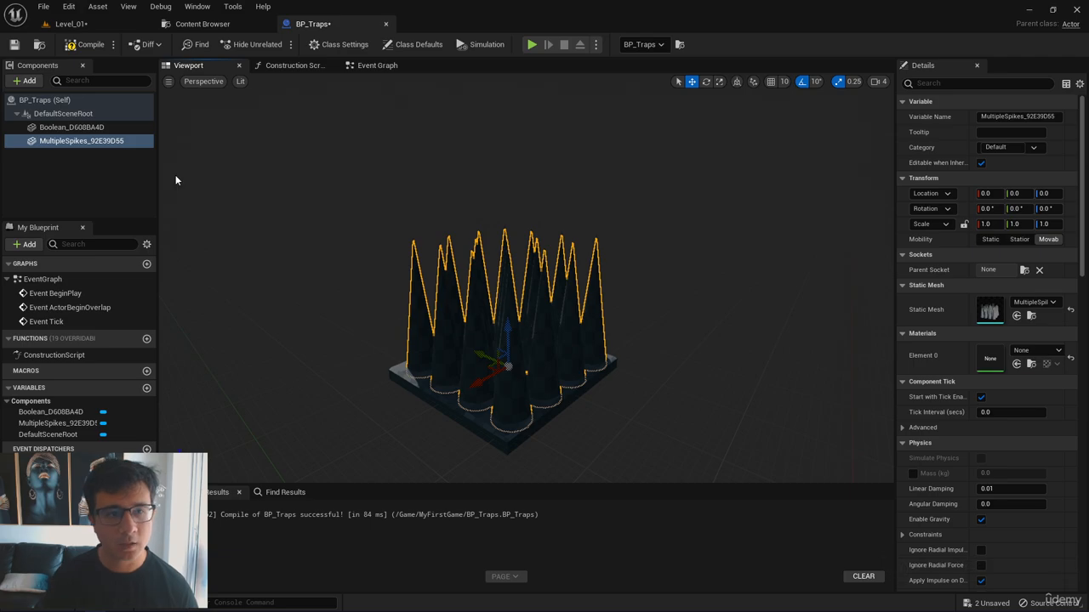